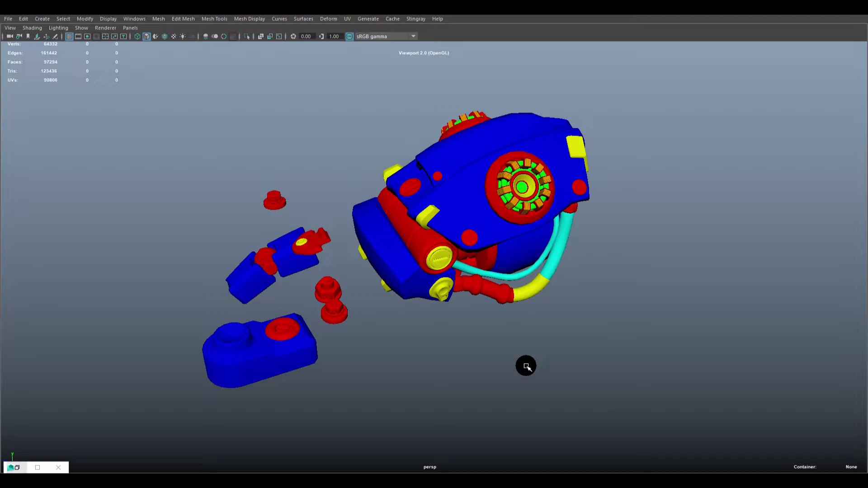
# - Restore Maya's shelves, toolbox, channel box and timeline around the viewport with Ctrl+Space
pyautogui.hotkey('ctrl', 'space')
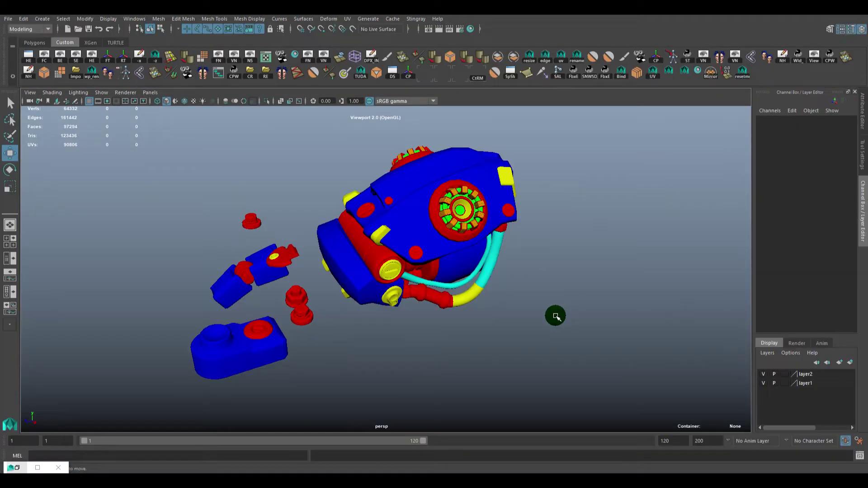
# - Show the Outliner beside the viewport and tumble the view to inspect the colour-coded hand
pyautogui.keyDown('alt'); pyautogui.moveTo(471, 329); pyautogui.dragTo(504, 323, button='middle'); pyautogui.keyUp('alt')
pyautogui.click(10, 258)
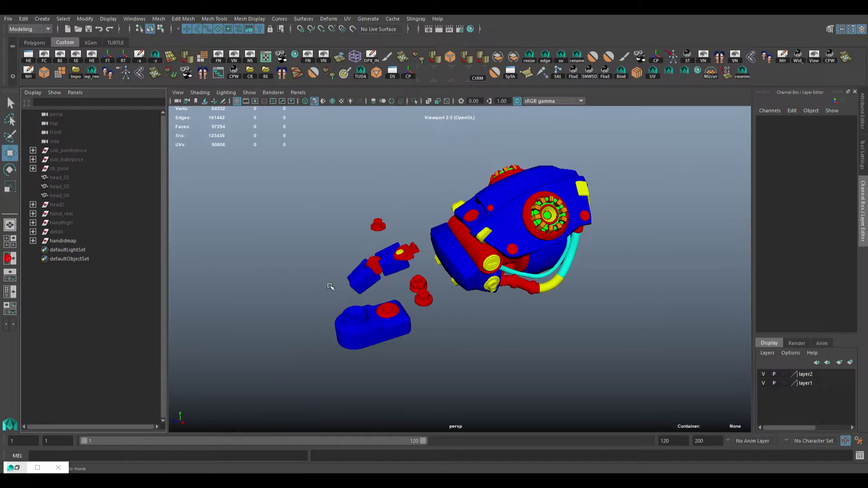
pyautogui.moveTo(556, 312)
pyautogui.keyDown('alt'); pyautogui.mouseDown()
pyautogui.moveTo(597, 325)
pyautogui.moveTo(520, 344)
pyautogui.mouseUp(); pyautogui.keyUp('alt')
pyautogui.click(466, 293)
pyautogui.click(532, 372)
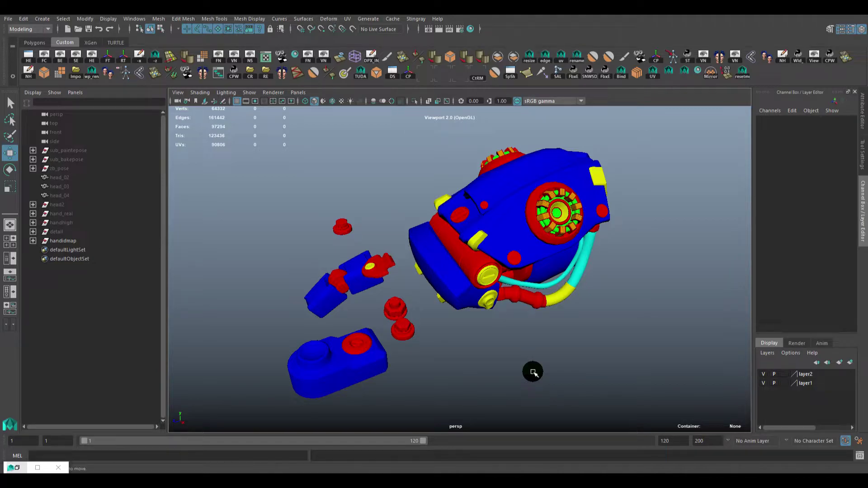
pyautogui.keyDown('alt'); pyautogui.moveTo(569, 315); pyautogui.dragTo(576, 317); pyautogui.keyUp('alt')
pyautogui.moveTo(633, 339)
pyautogui.keyDown('alt'); pyautogui.mouseDown()
pyautogui.moveTo(611, 350)
pyautogui.moveTo(571, 327)
pyautogui.mouseUp(); pyautogui.keyUp('alt')
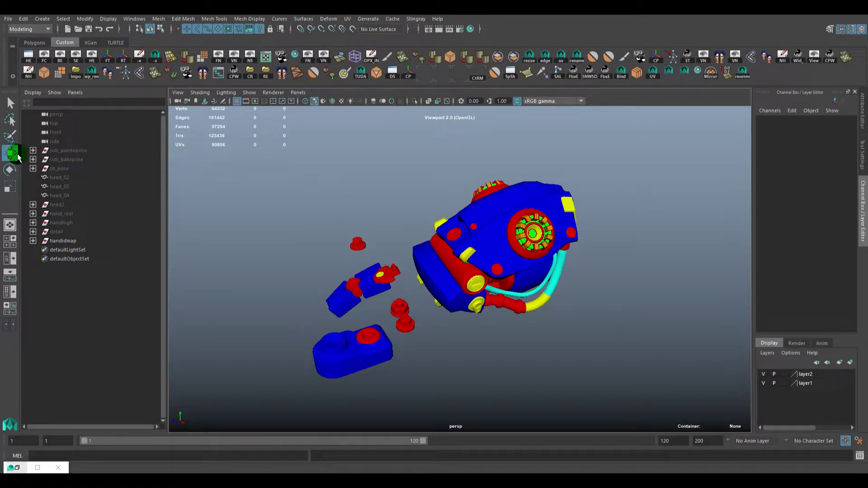
# - Reveal all objects under sub_paintepose, expand the group, and hide the hair8 mesh
pyautogui.click(70, 151)
pyautogui.hotkey('shift', 'h')
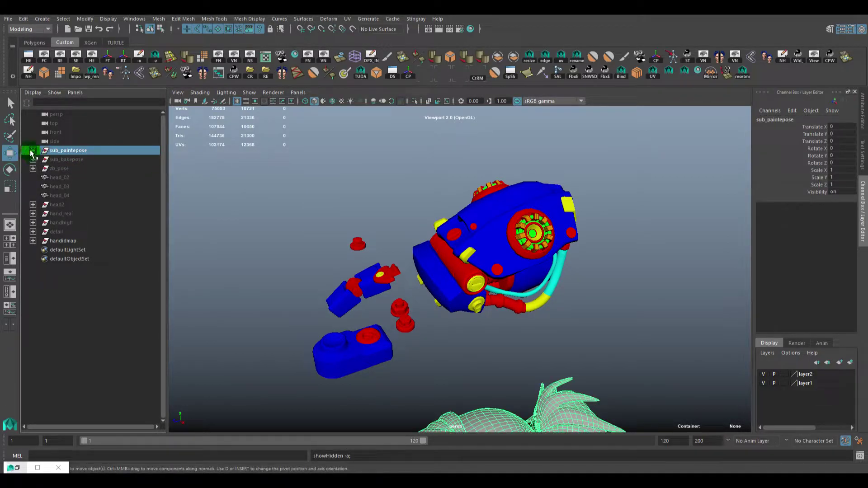
pyautogui.click(33, 150)
pyautogui.click(72, 232)
pyautogui.hotkey('ctrl', 'h')
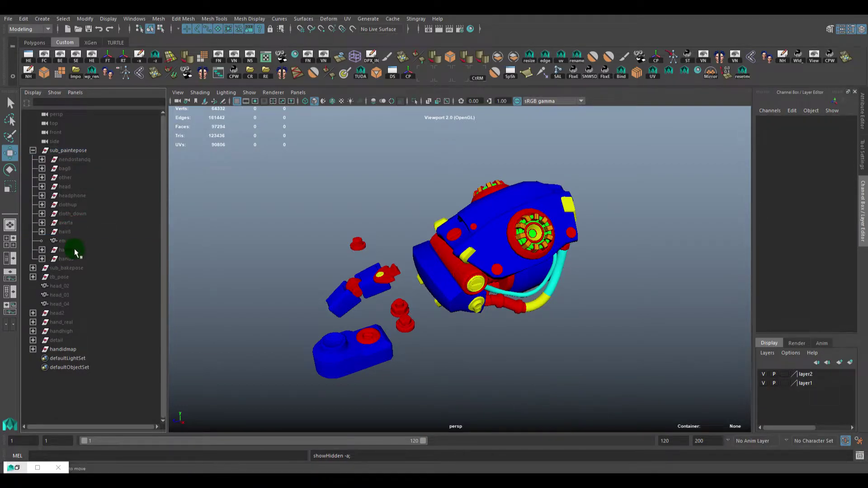
pyautogui.click(66, 250)
pyautogui.hotkey('shift', 'h')
# - Hide the hand2 mesh and frame the remaining colour-coded parts
pyautogui.moveTo(532, 342)
pyautogui.keyDown('alt'); pyautogui.mouseDown()
pyautogui.moveTo(563, 290)
pyautogui.moveTo(614, 315)
pyautogui.moveTo(582, 312)
pyautogui.mouseUp(); pyautogui.keyUp('alt')
pyautogui.click(562, 289)
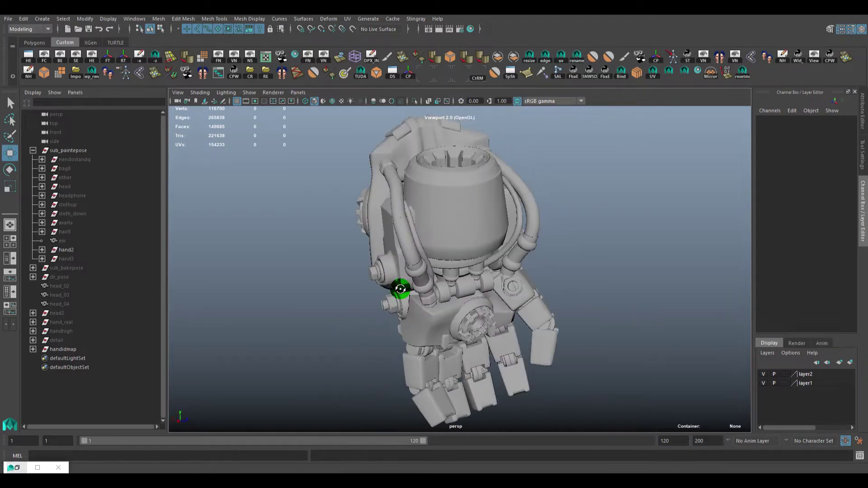
pyautogui.click(73, 252)
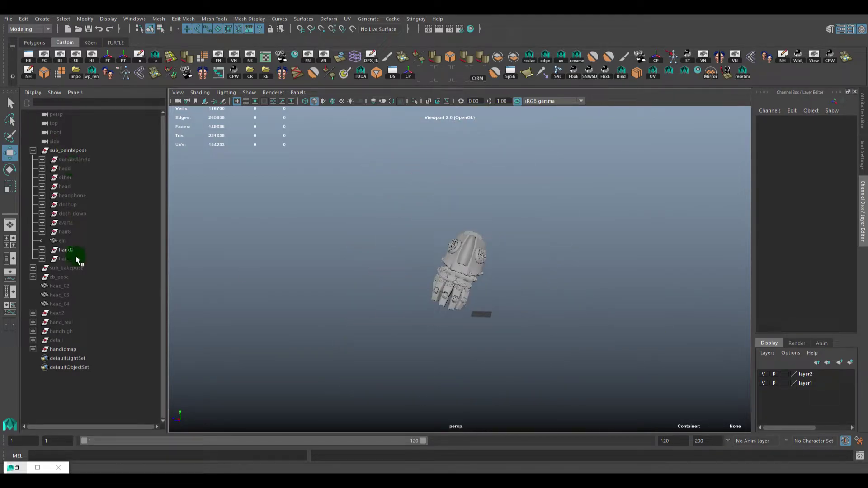
pyautogui.hotkey('ctrl', 'h')
pyautogui.keyDown('alt'); pyautogui.moveTo(543, 235); pyautogui.dragTo(470, 335, button='middle'); pyautogui.keyUp('alt')
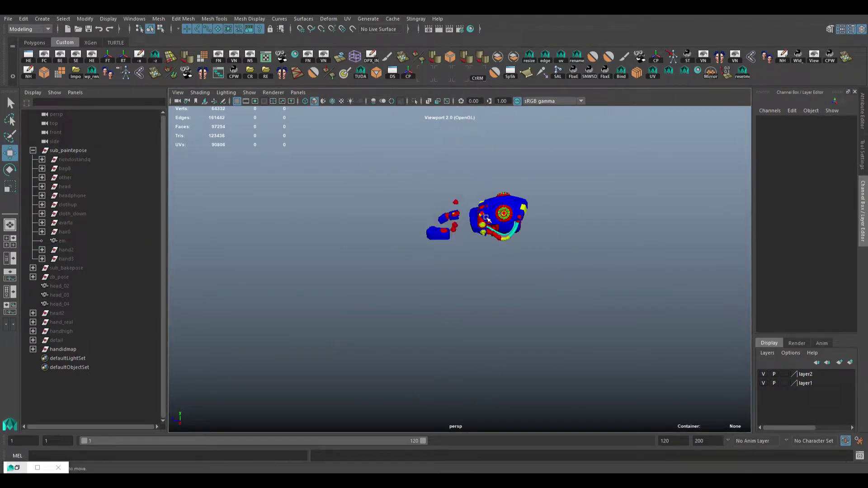
pyautogui.moveTo(471, 334)
pyautogui.keyDown('alt'); pyautogui.mouseDown()
pyautogui.moveTo(587, 301)
pyautogui.moveTo(569, 310)
pyautogui.mouseUp(); pyautogui.keyUp('alt')
pyautogui.scroll(3, 587, 301)
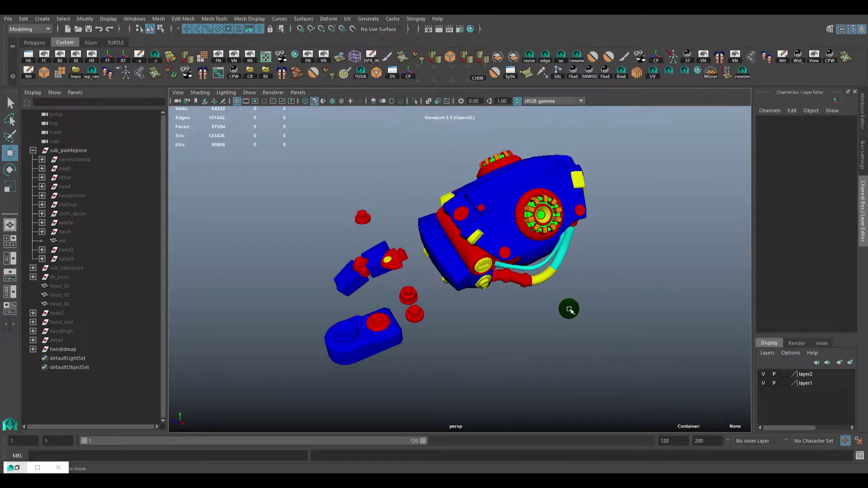
pyautogui.moveTo(568, 310)
pyautogui.keyDown('alt'); pyautogui.mouseDown()
pyautogui.moveTo(590, 217)
pyautogui.moveTo(567, 304)
pyautogui.mouseUp(); pyautogui.keyUp('alt')
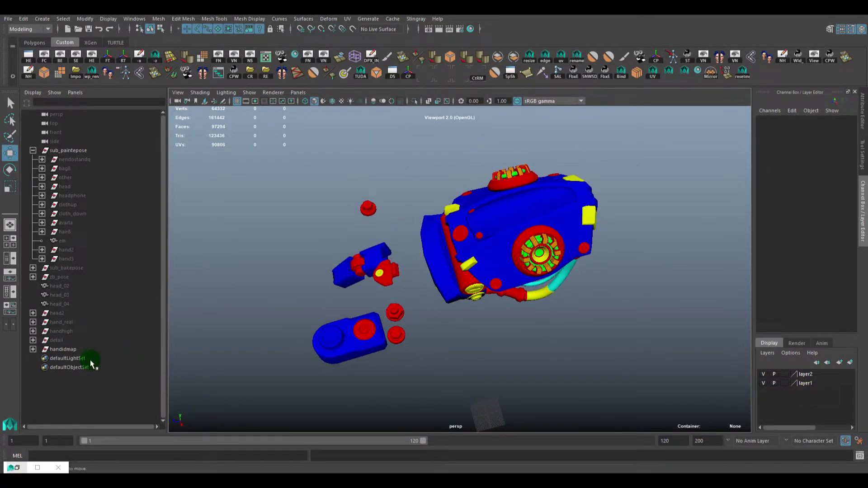
# - Select handidmap and toggle the viewport between wireframe and shaded display
pyautogui.click(58, 349)
pyautogui.click(514, 358)
pyautogui.press('4')
pyautogui.press('5')
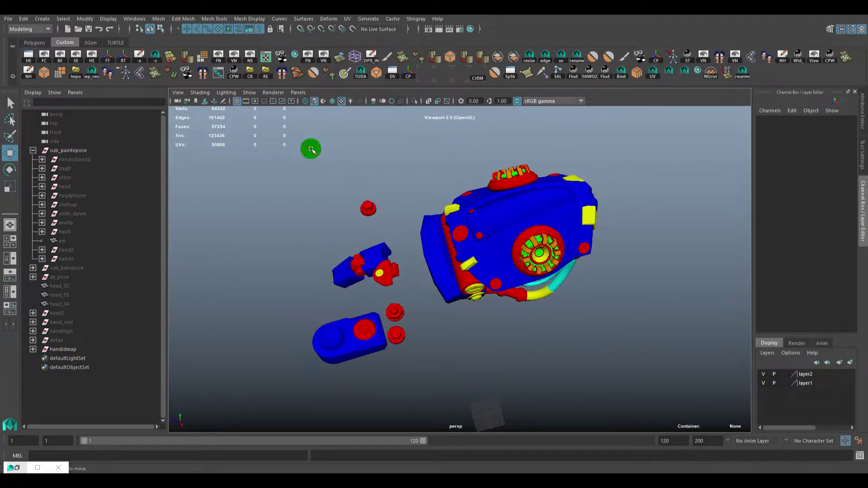
pyautogui.click(197, 95)
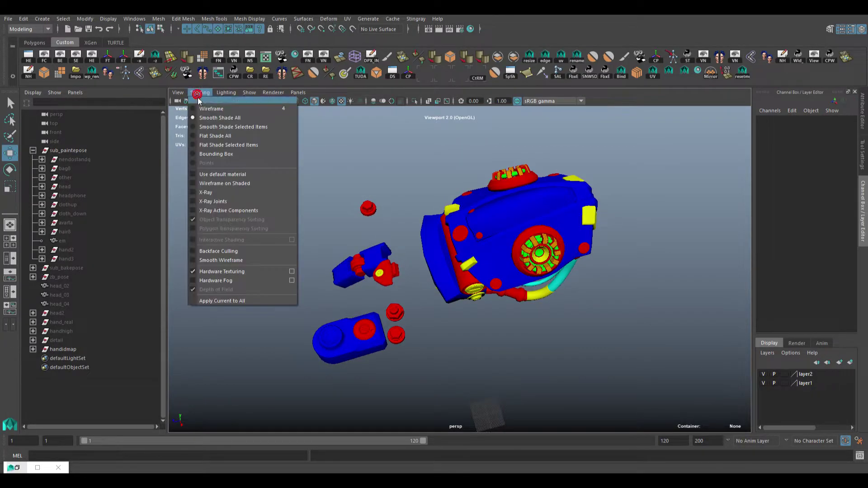
# - Switch the viewport to Use Default Material, then expand handidmap and select detail1
pyautogui.click(207, 174)
pyautogui.moveTo(582, 266)
pyautogui.keyDown('alt'); pyautogui.mouseDown()
pyautogui.moveTo(612, 253)
pyautogui.moveTo(652, 271)
pyautogui.mouseUp(); pyautogui.keyUp('alt')
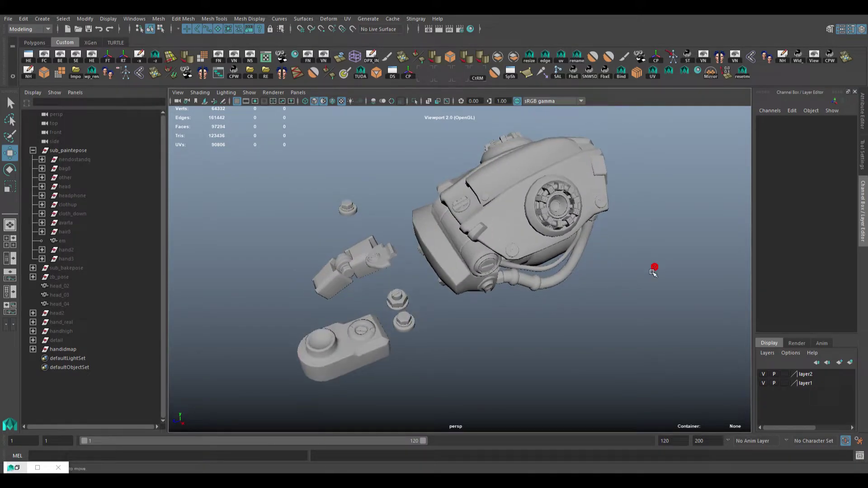
pyautogui.click(33, 349)
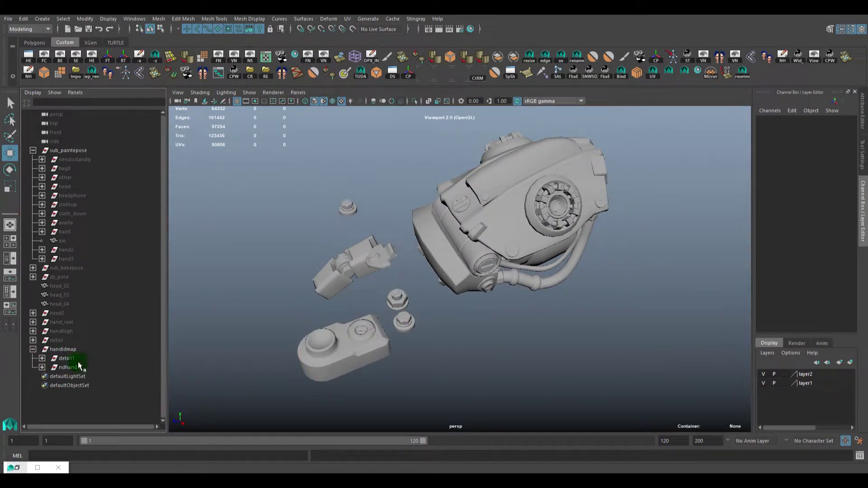
pyautogui.click(77, 358)
pyautogui.keyDown('ctrl'); pyautogui.click(78, 360); pyautogui.keyUp('ctrl')
pyautogui.moveTo(736, 329)
pyautogui.keyDown('alt'); pyautogui.mouseDown()
pyautogui.moveTo(709, 310)
pyautogui.moveTo(761, 286)
pyautogui.moveTo(693, 324)
pyautogui.mouseUp(); pyautogui.keyUp('alt')
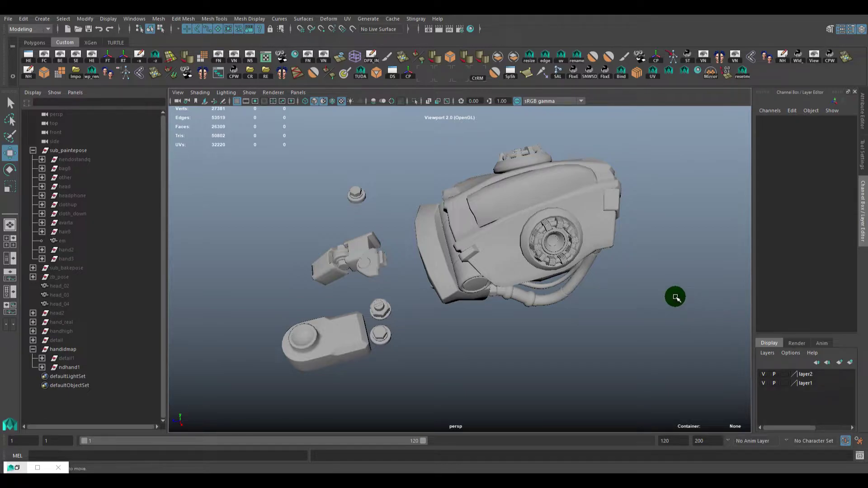
pyautogui.click(85, 359)
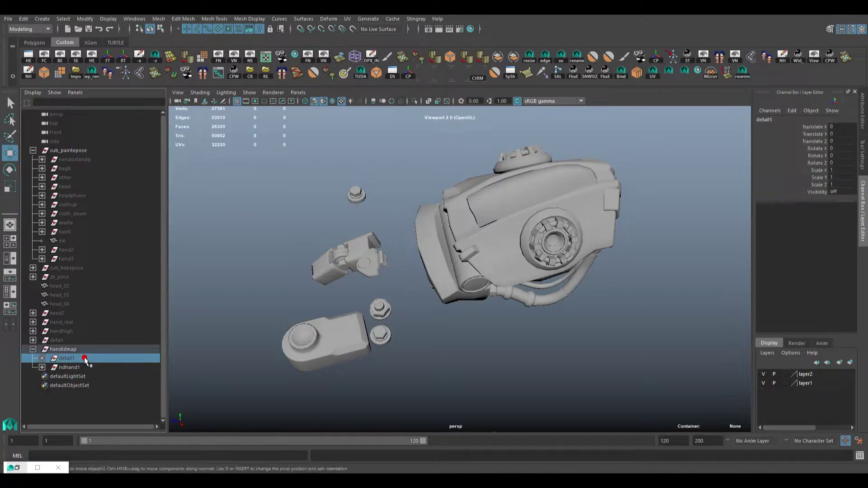
# - Inspect the head meshes, selecting NPdhand20 and the decal disc piece polySurface3672
pyautogui.click(591, 330)
pyautogui.keyDown('alt'); pyautogui.moveTo(635, 353); pyautogui.dragTo(466, 350); pyautogui.keyUp('alt')
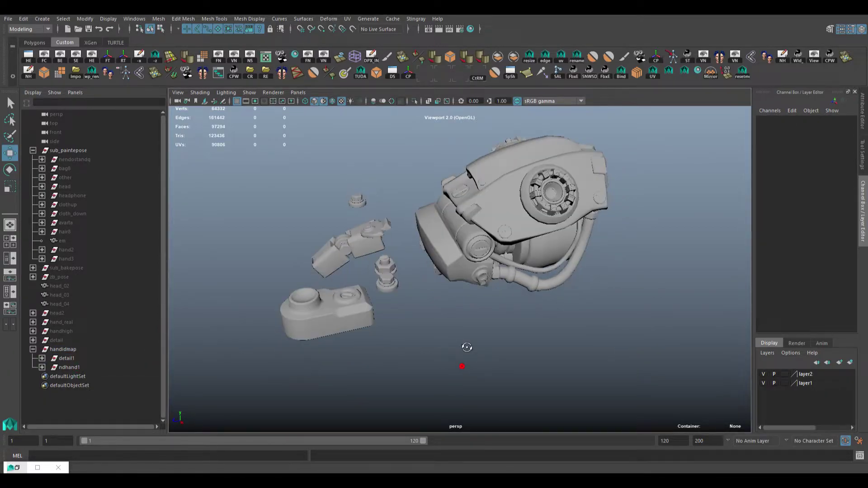
pyautogui.keyDown('alt'); pyautogui.moveTo(466, 350); pyautogui.dragTo(523, 402, button='right'); pyautogui.keyUp('alt')
pyautogui.keyDown('alt'); pyautogui.moveTo(522, 402); pyautogui.dragTo(516, 356); pyautogui.keyUp('alt')
pyautogui.click(547, 218)
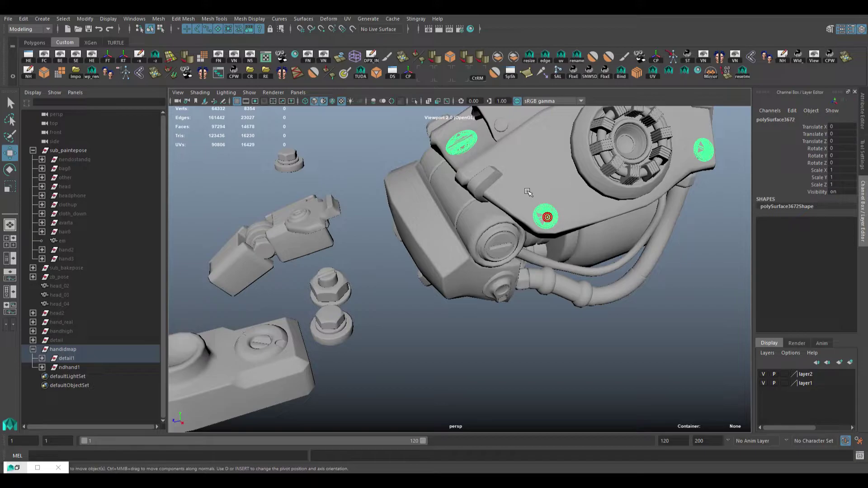
pyautogui.keyDown('alt'); pyautogui.moveTo(524, 187); pyautogui.dragTo(537, 219); pyautogui.keyUp('alt')
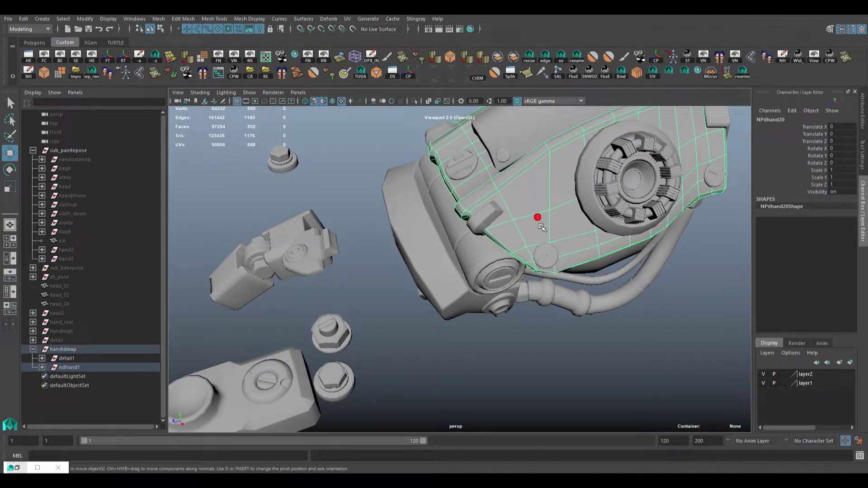
pyautogui.click(540, 253)
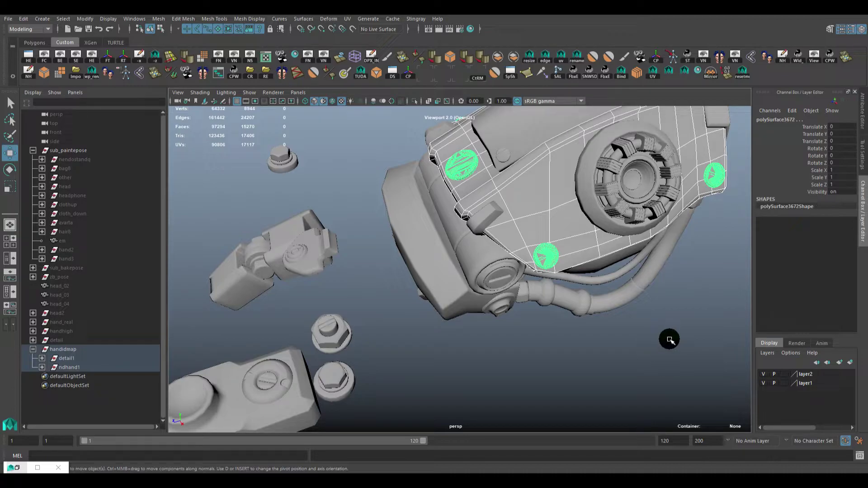
pyautogui.moveTo(669, 340)
pyautogui.keyDown('alt'); pyautogui.mouseDown()
pyautogui.moveTo(626, 345)
pyautogui.moveTo(647, 334)
pyautogui.mouseUp(); pyautogui.keyUp('alt')
pyautogui.click(638, 343)
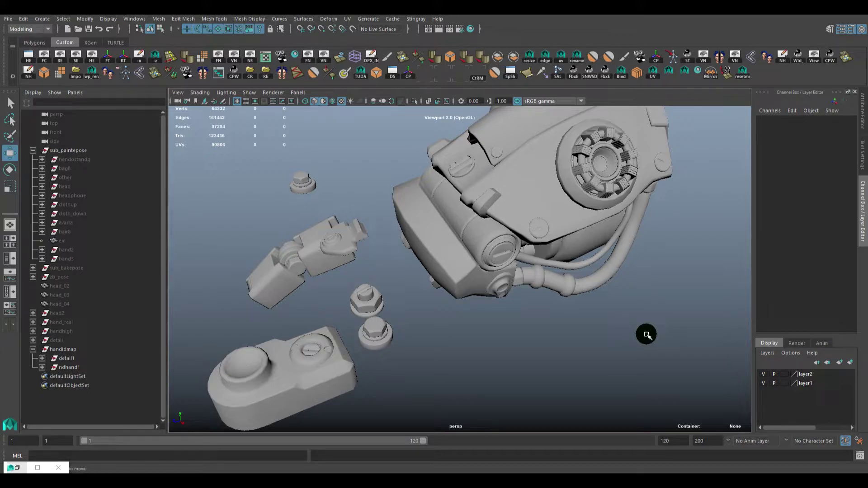
pyautogui.click(577, 258)
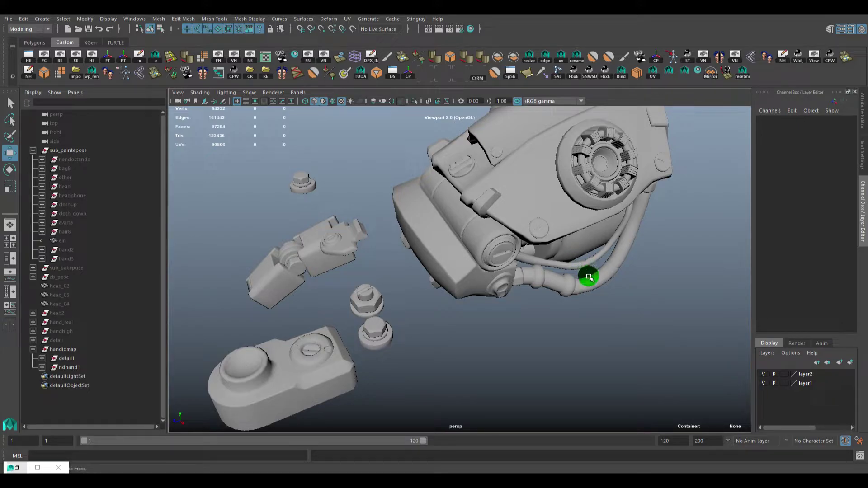
pyautogui.keyDown('alt'); pyautogui.moveTo(591, 284); pyautogui.dragTo(673, 297); pyautogui.keyUp('alt')
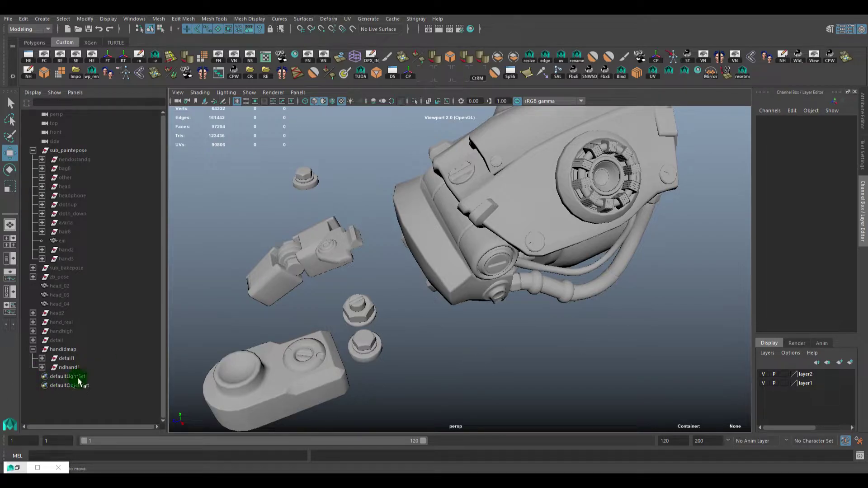
# - Turn off Use Default Material on handidmap to restore ID colours, and bring Hypershade into view
pyautogui.click(79, 349)
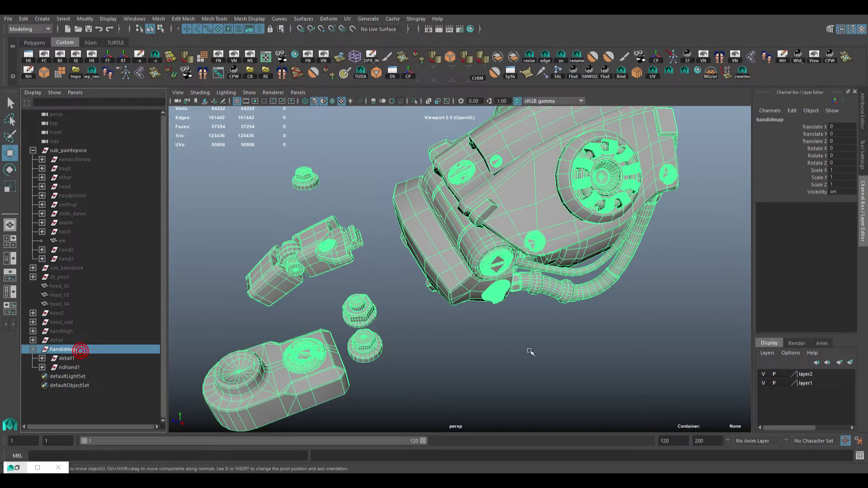
pyautogui.click(191, 93)
pyautogui.click(198, 177)
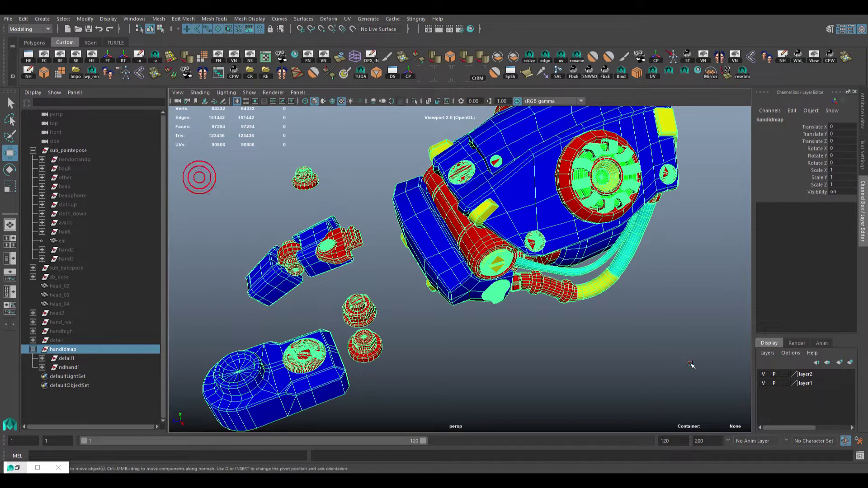
pyautogui.click(691, 363)
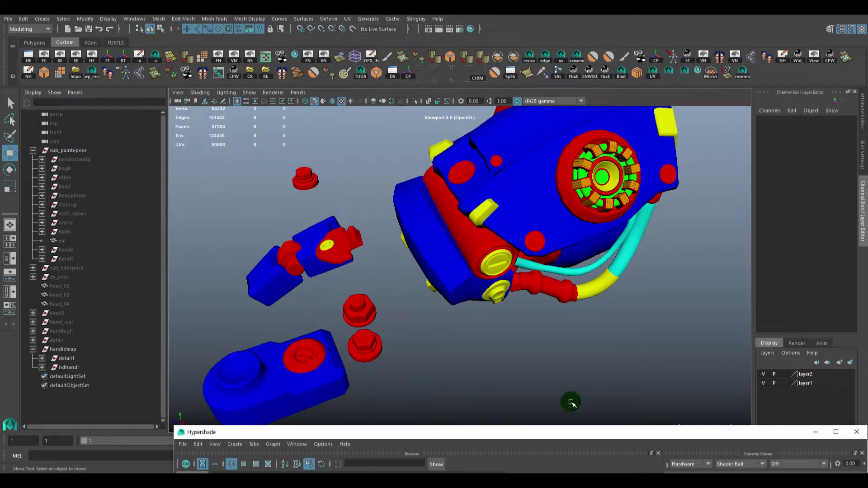
pyautogui.moveTo(536, 433)
pyautogui.mouseDown()
pyautogui.moveTo(551, 421)
pyautogui.moveTo(522, 371)
pyautogui.mouseUp()
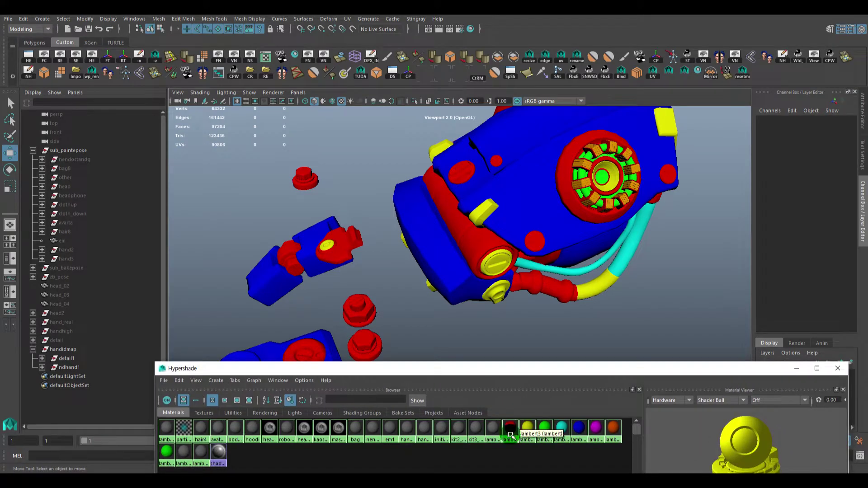
# - Arrange the Hypershade window and duplicate a material as a new lambert
pyautogui.click(509, 428)
pyautogui.click(561, 427)
pyautogui.moveTo(681, 371); pyautogui.dragTo(657, 341)
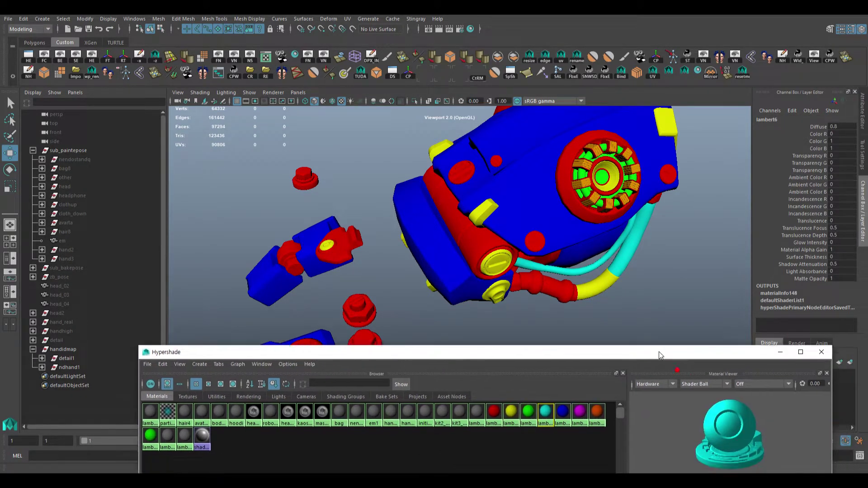
pyautogui.moveTo(537, 397); pyautogui.dragTo(578, 396, button='middle')
pyautogui.click(141, 421)
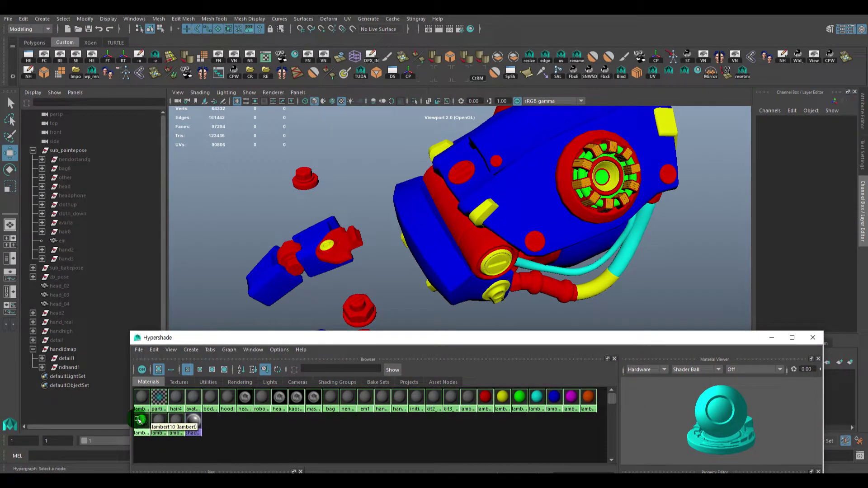
pyautogui.hotkey('ctrl', 'd')
pyautogui.hotkey('ctrl', 'd')
pyautogui.hotkey('ctrl', 'd')
pyautogui.hotkey('ctrl', 'd')
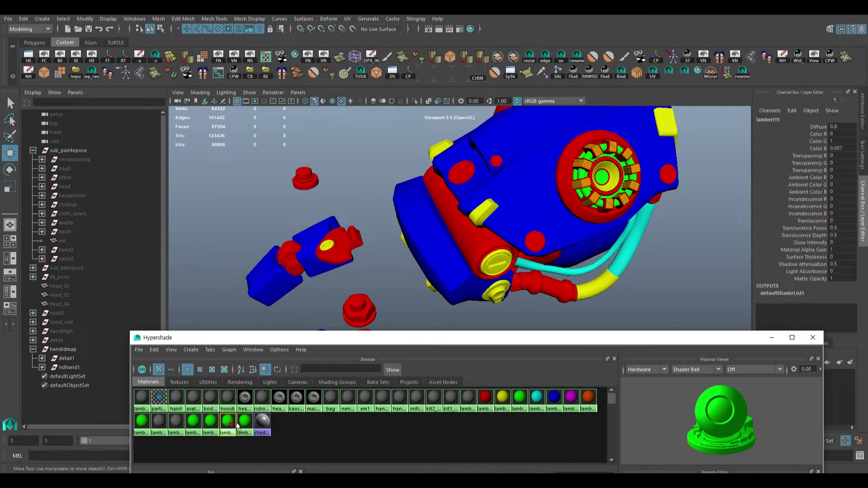
# - Select the large blue hand panel, finger parts and body to check their materials
pyautogui.click(452, 271)
pyautogui.click(553, 222)
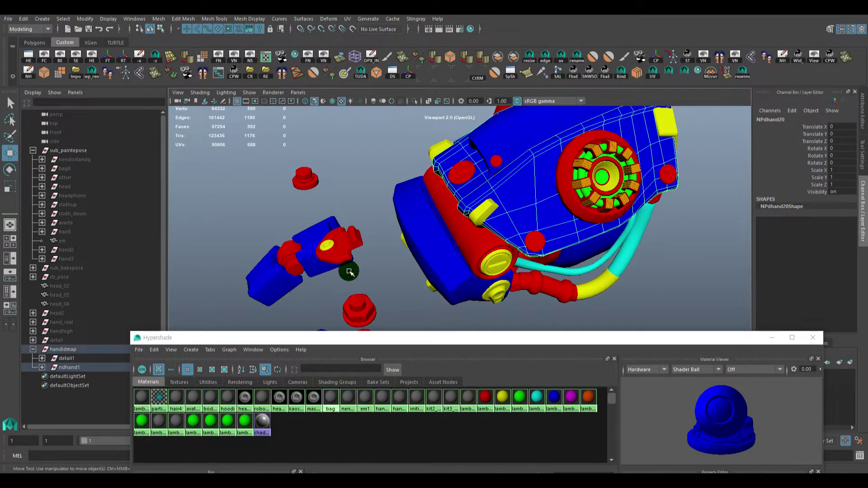
pyautogui.click(307, 260)
pyautogui.click(455, 279)
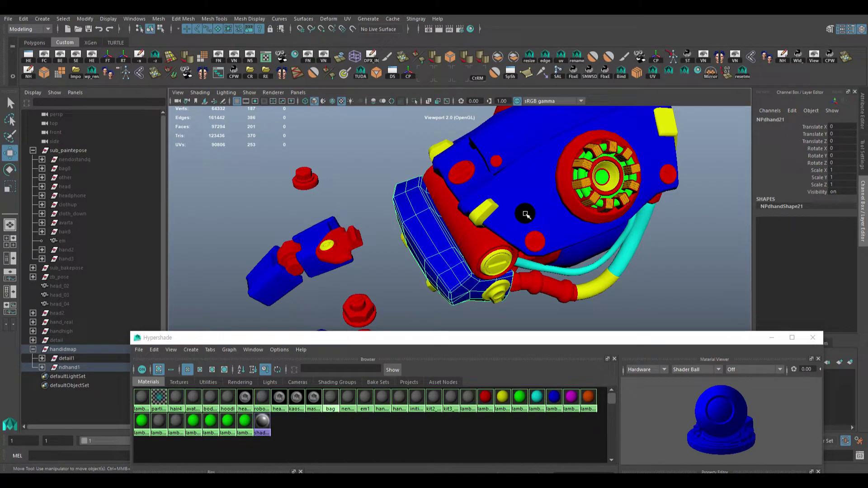
pyautogui.keyDown('shift'); pyautogui.click(523, 218); pyautogui.keyUp('shift')
pyautogui.keyDown('shift'); pyautogui.click(300, 271); pyautogui.keyUp('shift')
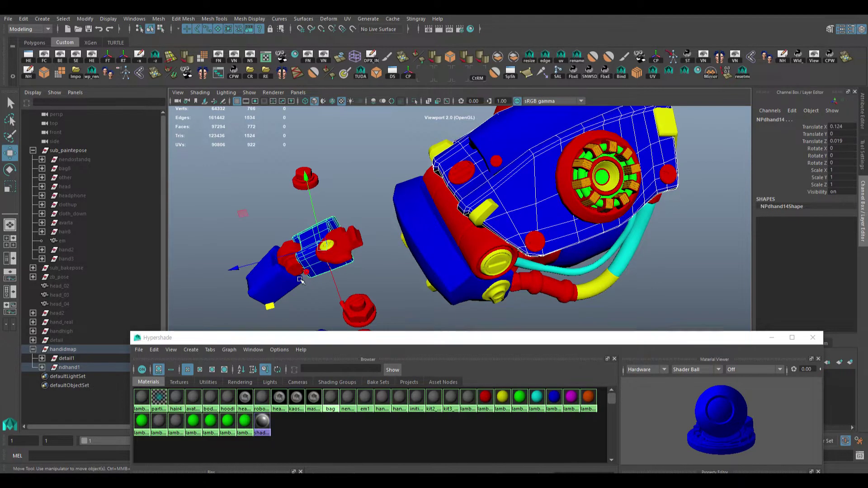
pyautogui.keyDown('shift'); pyautogui.click(451, 264); pyautogui.keyUp('shift')
pyautogui.click(668, 241)
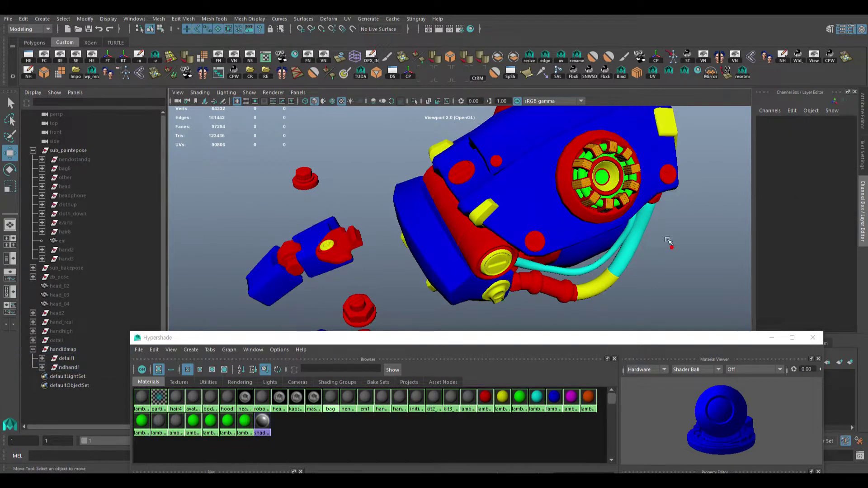
# - Assign the yellow lambert to the green disc beside the wrist
pyautogui.click(567, 195)
pyautogui.keyDown('alt'); pyautogui.moveTo(567, 195); pyautogui.dragTo(488, 223); pyautogui.keyUp('alt')
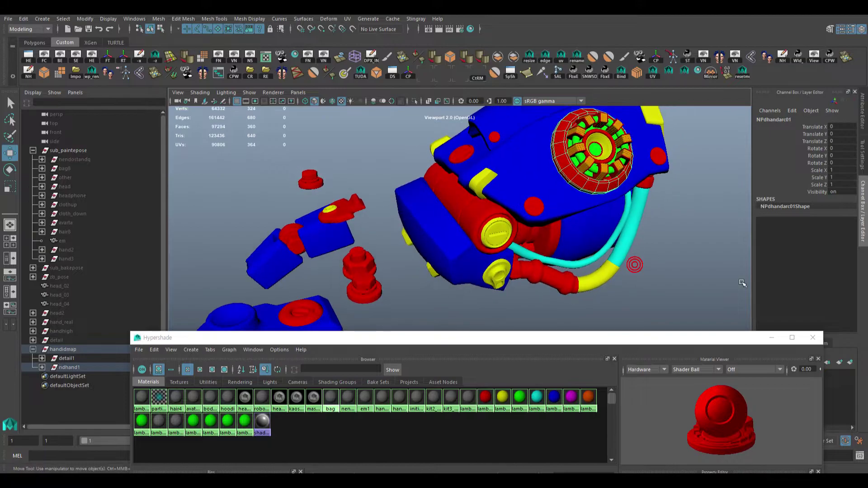
pyautogui.click(488, 223)
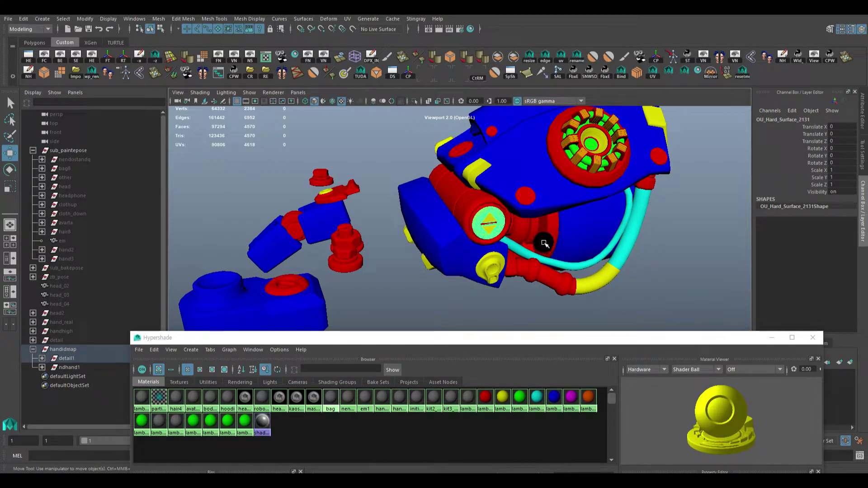
pyautogui.click(656, 308)
pyautogui.click(488, 223)
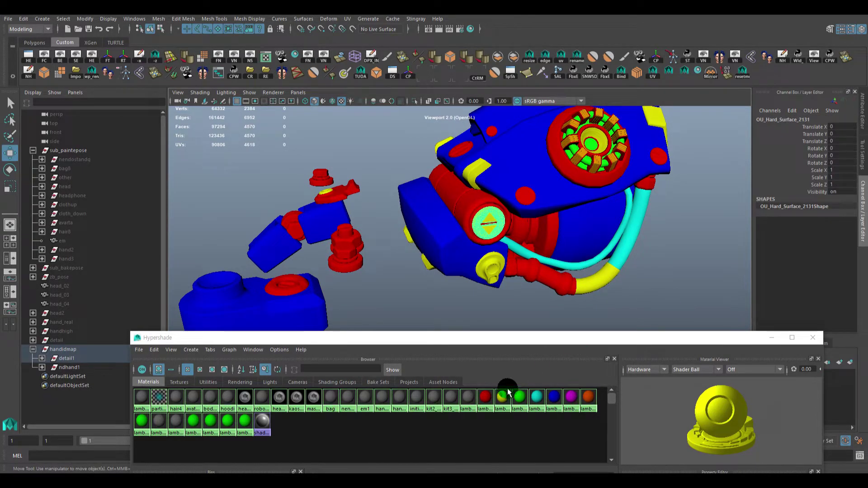
pyautogui.moveTo(507, 391); pyautogui.dragTo(500, 344, button='right')
# - Give the disc on the base block the red material
pyautogui.click(389, 277)
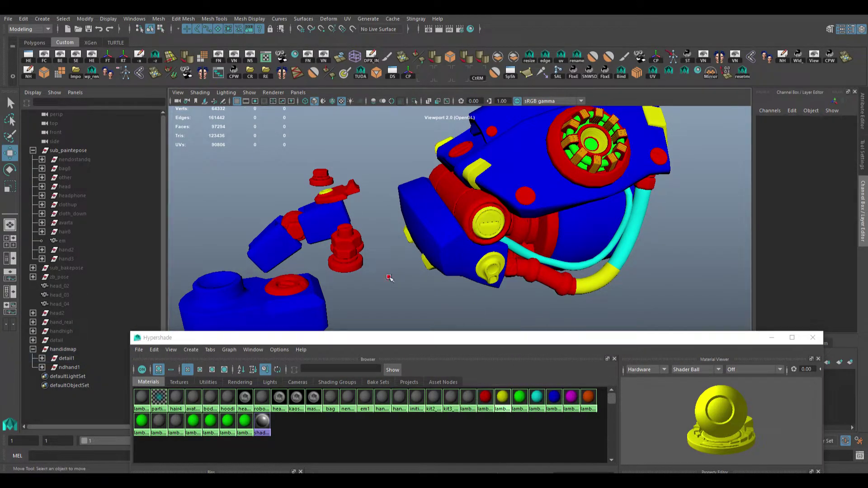
pyautogui.click(273, 287)
pyautogui.moveTo(484, 398); pyautogui.dragTo(486, 328, button='right')
pyautogui.click(436, 313)
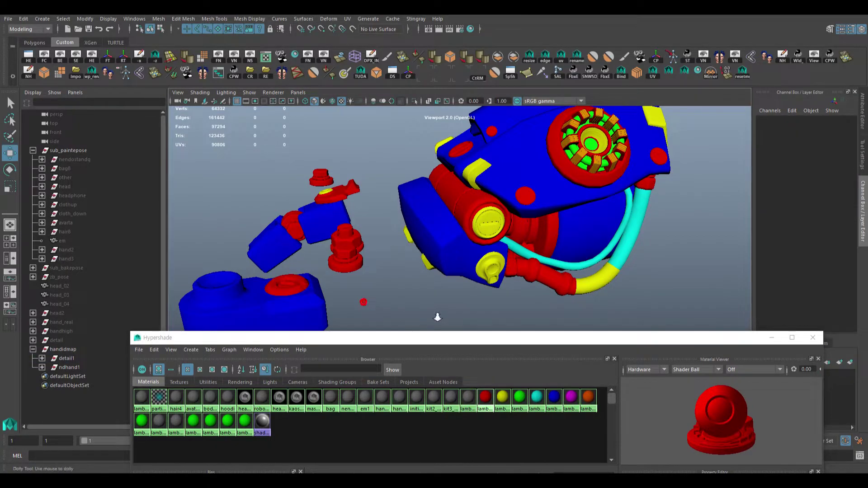
# - Inspect the red stacked part and the cyan tube and hose
pyautogui.keyDown('alt'); pyautogui.moveTo(436, 314); pyautogui.dragTo(438, 314); pyautogui.keyUp('alt')
pyautogui.keyDown('alt'); pyautogui.moveTo(377, 276); pyautogui.dragTo(380, 277); pyautogui.keyUp('alt')
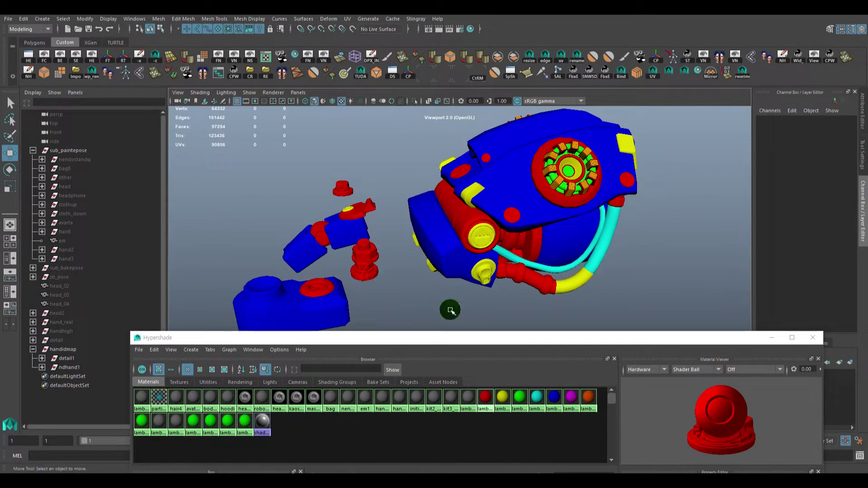
pyautogui.click(368, 246)
pyautogui.moveTo(641, 271)
pyautogui.keyDown('alt'); pyautogui.mouseDown()
pyautogui.moveTo(681, 294)
pyautogui.moveTo(605, 199)
pyautogui.mouseUp(); pyautogui.keyUp('alt')
pyautogui.click(602, 193)
pyautogui.click(653, 231)
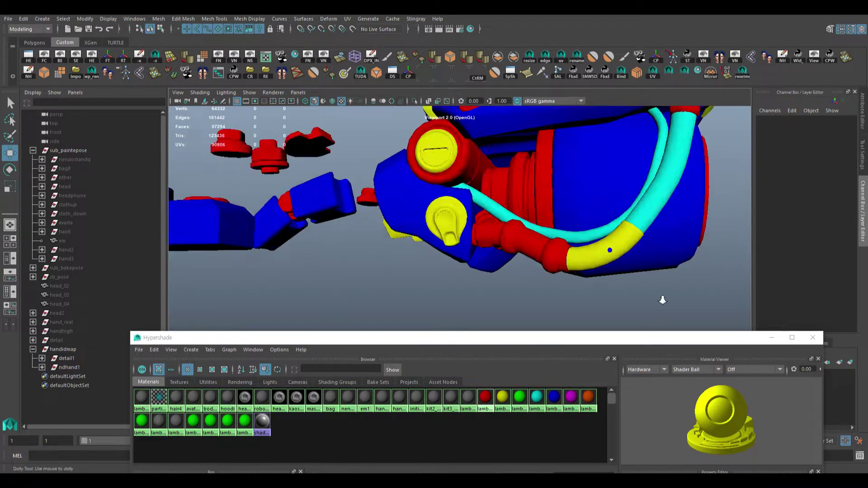
pyautogui.scroll(5, 653, 230)
pyautogui.moveTo(653, 230)
pyautogui.keyDown('alt'); pyautogui.mouseDown()
pyautogui.moveTo(561, 189)
pyautogui.moveTo(547, 246)
pyautogui.mouseUp(); pyautogui.keyUp('alt')
pyautogui.click(548, 246)
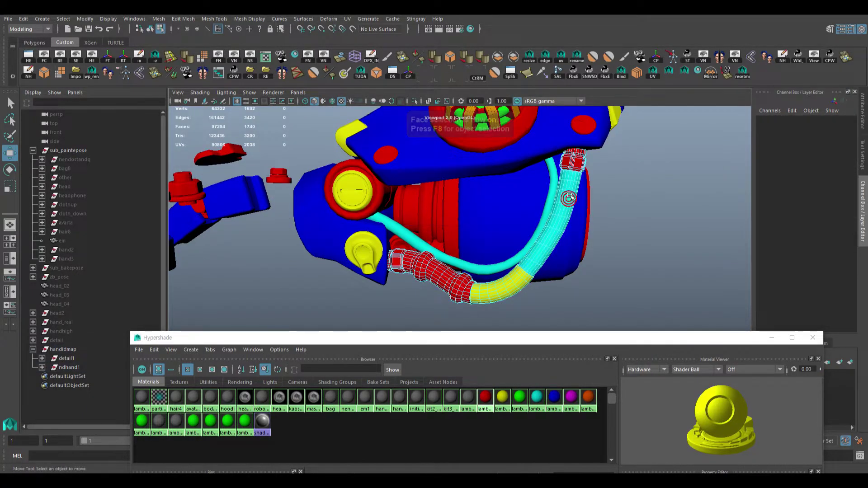
pyautogui.press('F11')
pyautogui.moveTo(611, 194)
pyautogui.keyDown('alt'); pyautogui.mouseDown()
pyautogui.moveTo(674, 207)
pyautogui.moveTo(631, 215)
pyautogui.mouseUp(); pyautogui.keyUp('alt')
pyautogui.click(675, 208)
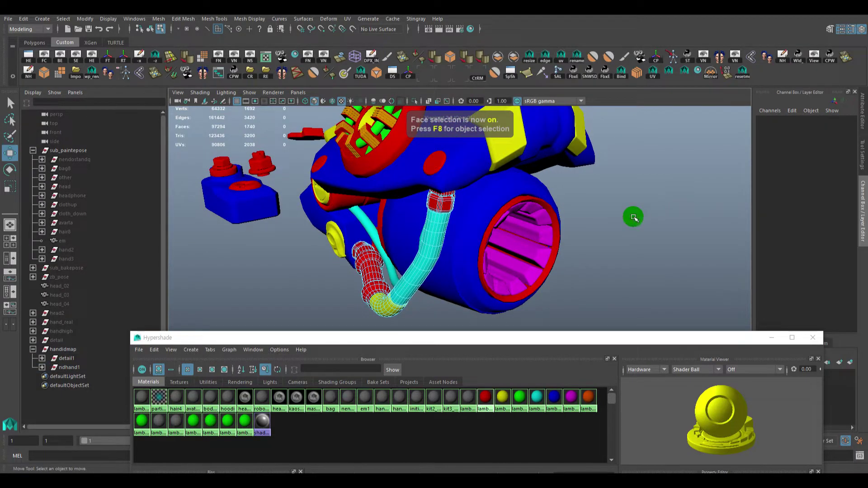
pyautogui.click(632, 215)
# - Check the materials on the wheel and its inner part
pyautogui.keyDown('alt'); pyautogui.moveTo(616, 257); pyautogui.dragTo(604, 250); pyautogui.keyUp('alt')
pyautogui.click(604, 250)
pyautogui.click(550, 240)
pyautogui.moveTo(550, 240)
pyautogui.keyDown('alt'); pyautogui.mouseDown()
pyautogui.moveTo(609, 213)
pyautogui.moveTo(632, 219)
pyautogui.moveTo(674, 259)
pyautogui.mouseUp(); pyautogui.keyUp('alt')
pyautogui.click(608, 213)
pyautogui.scroll(3, 736, 258)
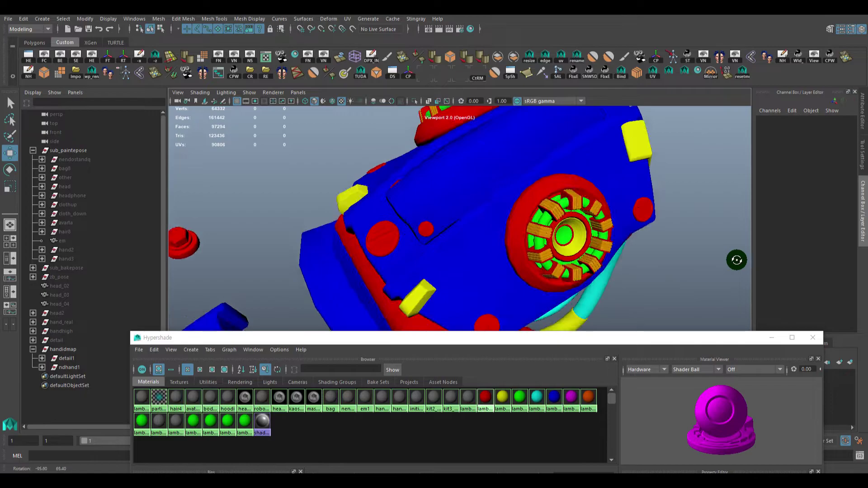
pyautogui.scroll(3, 648, 246)
pyautogui.click(579, 169)
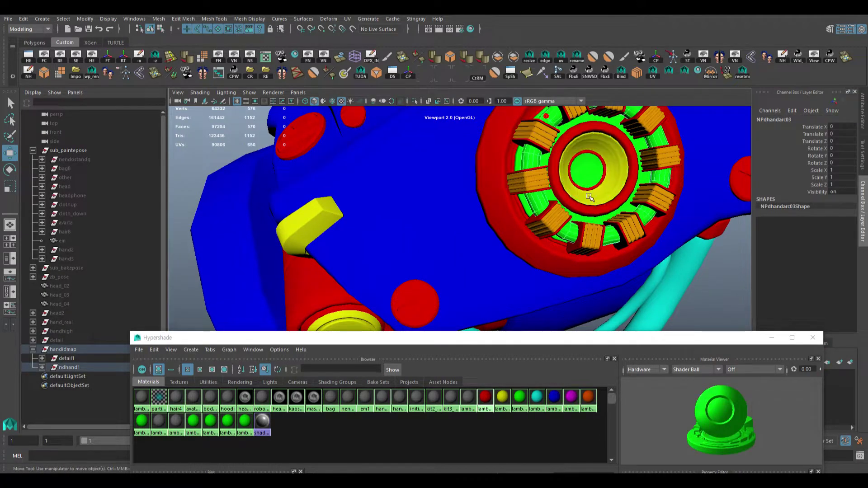
pyautogui.scroll(-10, 542, 190)
pyautogui.click(535, 202)
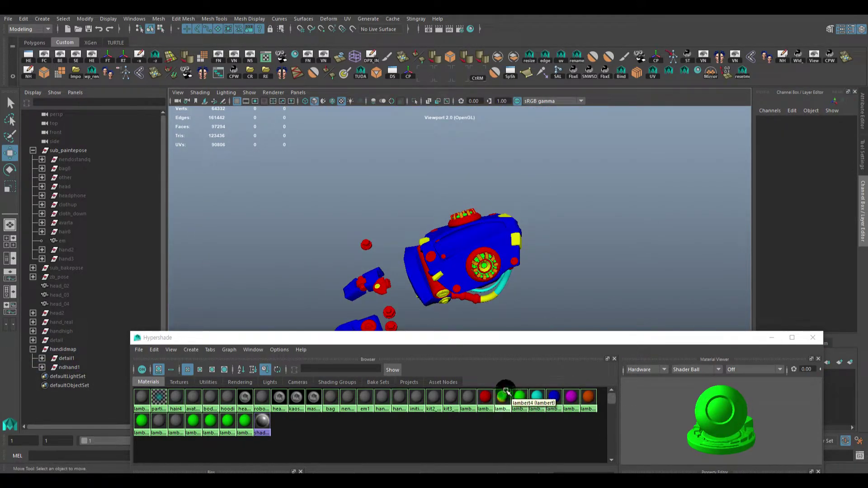
# - Put Hypershade away and marquee-select the whole handidmap model
pyautogui.click(772, 340)
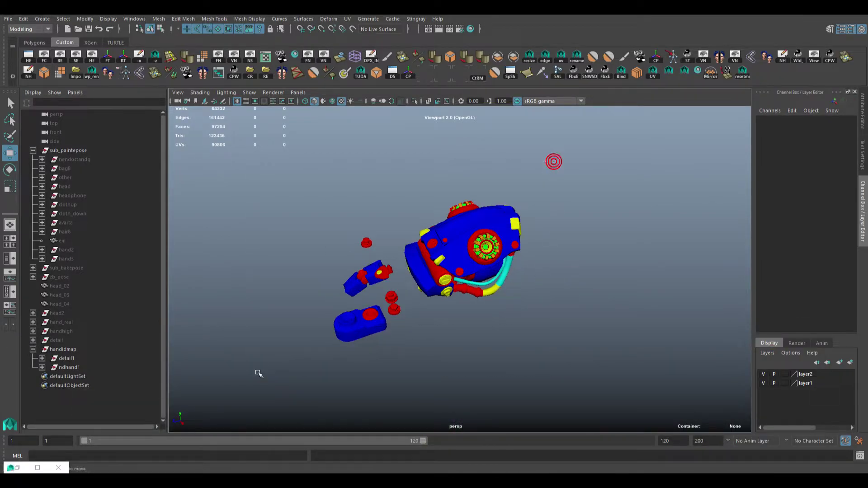
pyautogui.moveTo(552, 162); pyautogui.dragTo(258, 374)
pyautogui.keyDown('alt'); pyautogui.moveTo(269, 336); pyautogui.dragTo(609, 265); pyautogui.keyUp('alt')
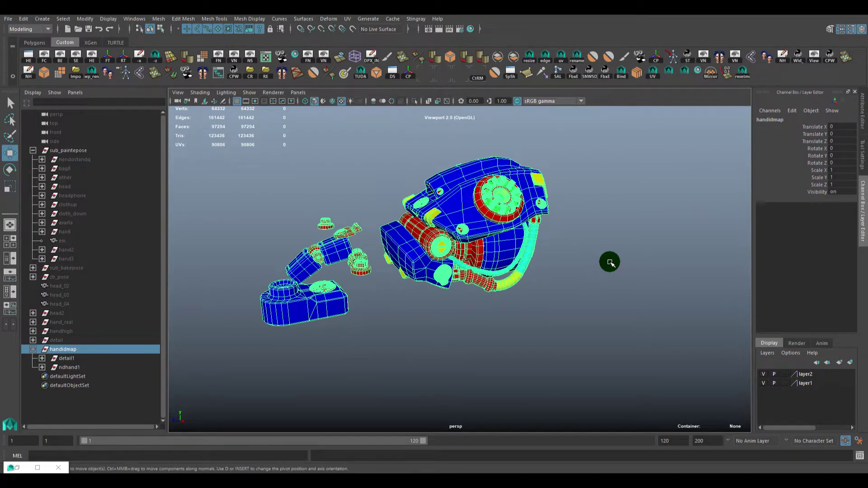
pyautogui.hotkey('ctrl', 'alt', 'e')
# - Export the selected hand as nendo_hand_id2.fbx
pyautogui.click(360, 87)
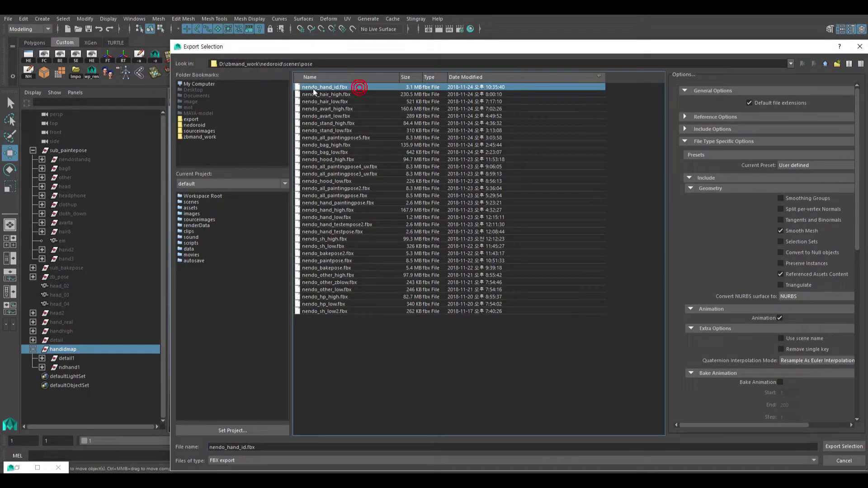
pyautogui.click(237, 448)
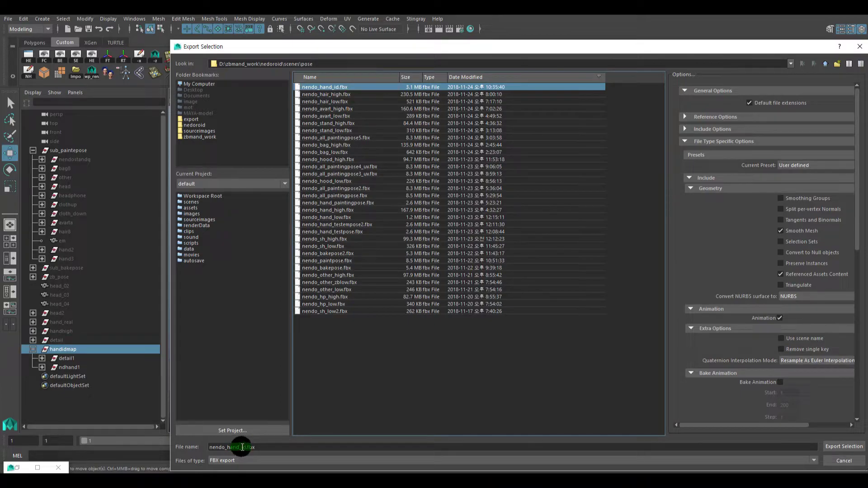
pyautogui.click(247, 447)
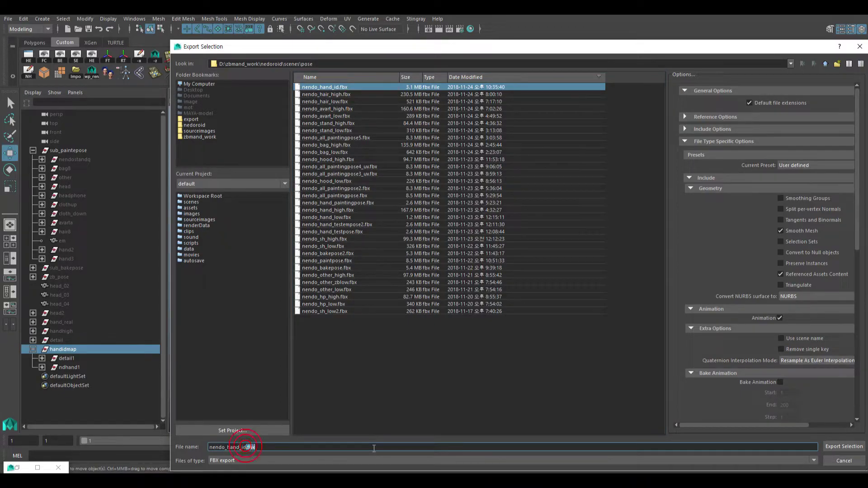
pyautogui.write('2')
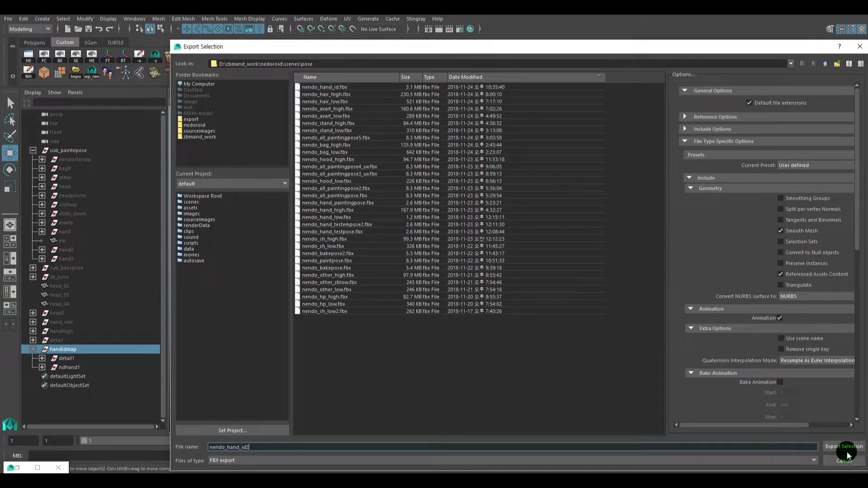
pyautogui.click(849, 445)
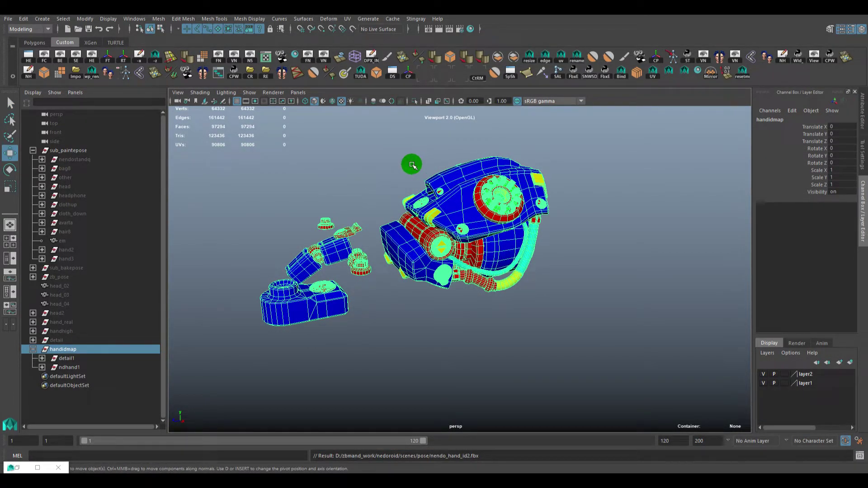
# - Marquee-select all the hand pieces, then show the Windows desktop
pyautogui.keyDown('alt'); pyautogui.moveTo(418, 166); pyautogui.dragTo(401, 163); pyautogui.keyUp('alt')
pyautogui.click(585, 179)
pyautogui.click(623, 170)
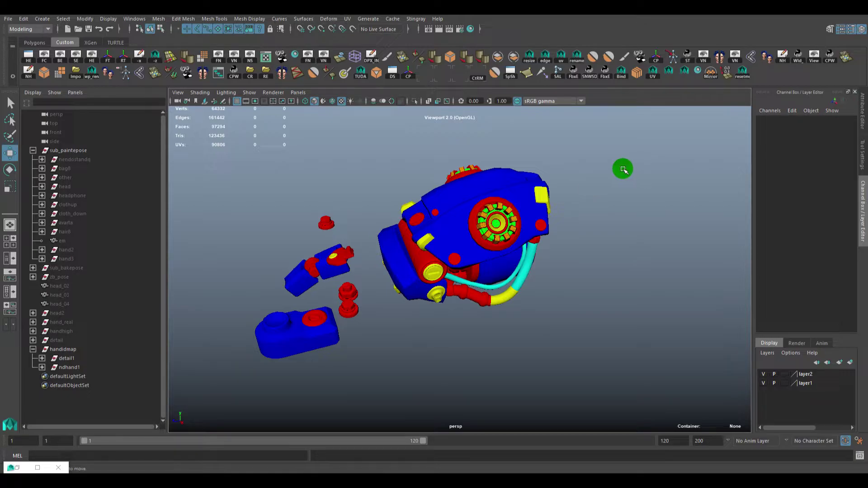
pyautogui.moveTo(584, 152); pyautogui.dragTo(226, 374)
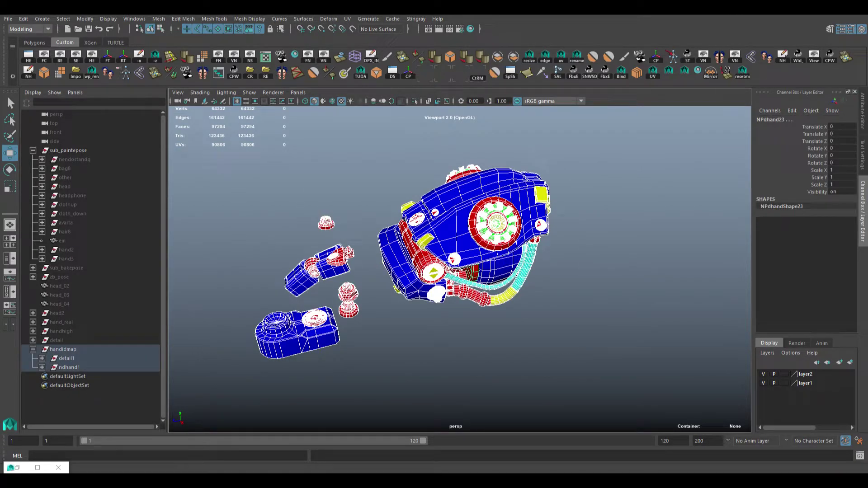
pyautogui.press('super+d')
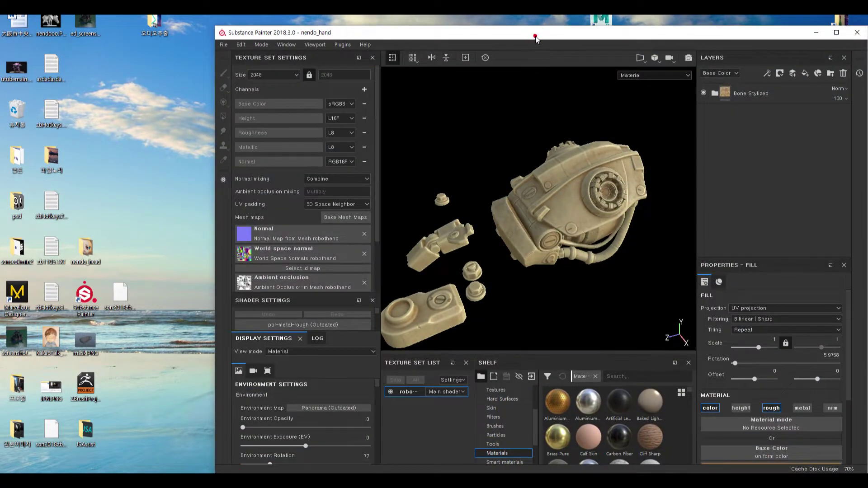
# - Return to the robothand project in Substance Painter and delete the Bone Stylized layer
pyautogui.doubleClick(535, 36)
pyautogui.click(471, 82)
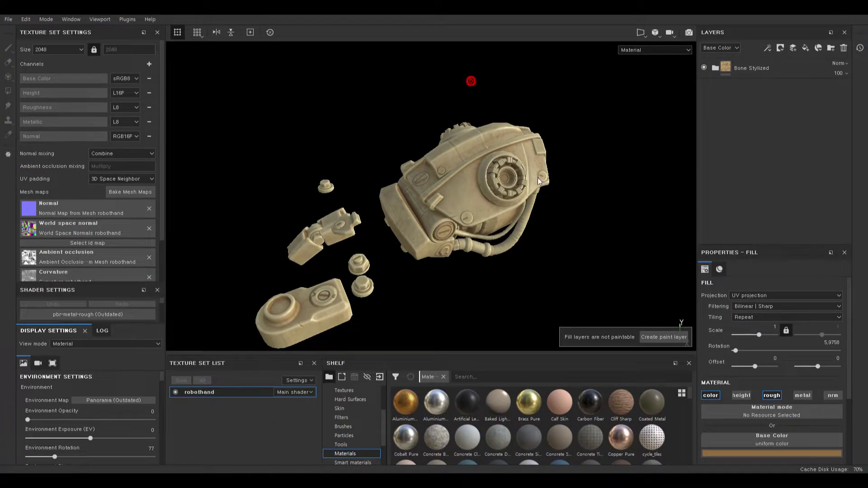
pyautogui.keyDown('alt'); pyautogui.moveTo(470, 82); pyautogui.dragTo(547, 195); pyautogui.keyUp('alt')
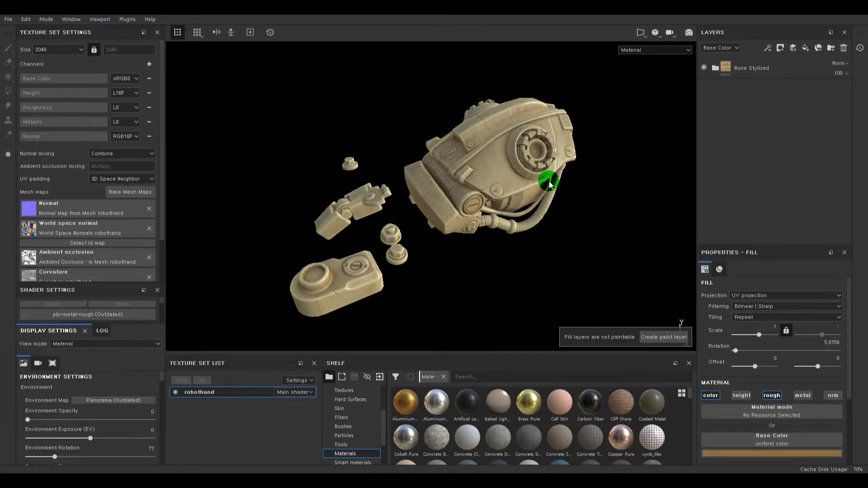
pyautogui.moveTo(546, 186)
pyautogui.keyDown('alt'); pyautogui.mouseDown()
pyautogui.moveTo(498, 132)
pyautogui.moveTo(530, 155)
pyautogui.mouseUp(); pyautogui.keyUp('alt')
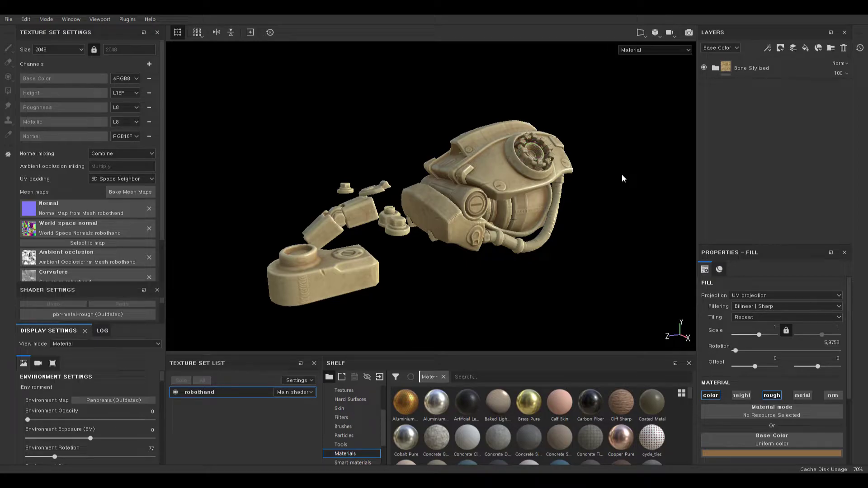
pyautogui.keyDown('alt'); pyautogui.moveTo(622, 174); pyautogui.dragTo(585, 174); pyautogui.keyUp('alt')
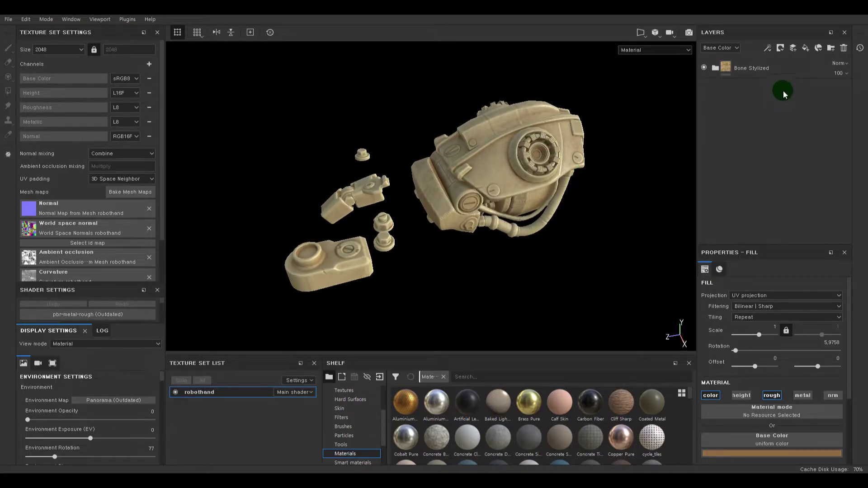
pyautogui.click(764, 67)
pyautogui.press('Delete')
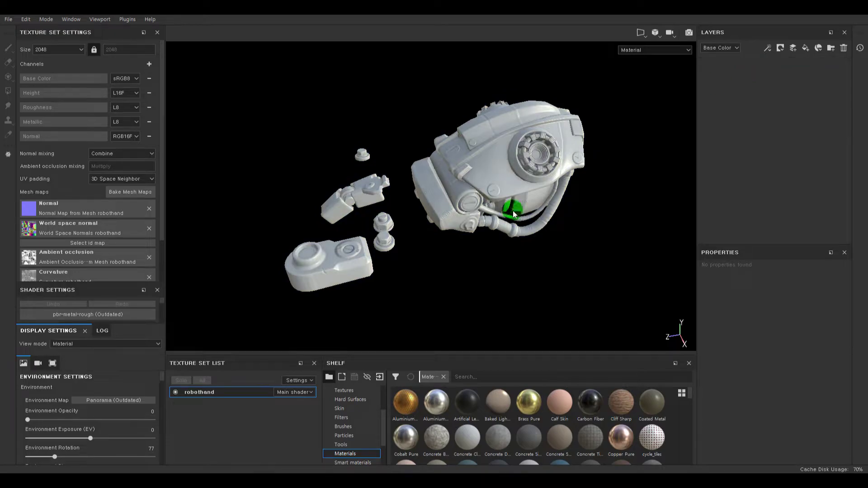
# - Check the id map picker, then bring up the Bake Mesh Maps settings
pyautogui.keyDown('alt'); pyautogui.moveTo(591, 179); pyautogui.dragTo(567, 158); pyautogui.keyUp('alt')
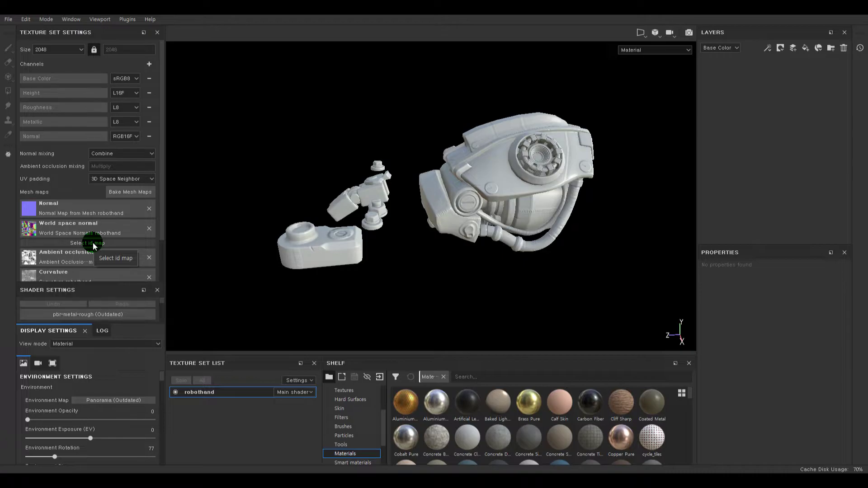
pyautogui.keyDown('alt'); pyautogui.moveTo(397, 248); pyautogui.dragTo(398, 250); pyautogui.keyUp('alt')
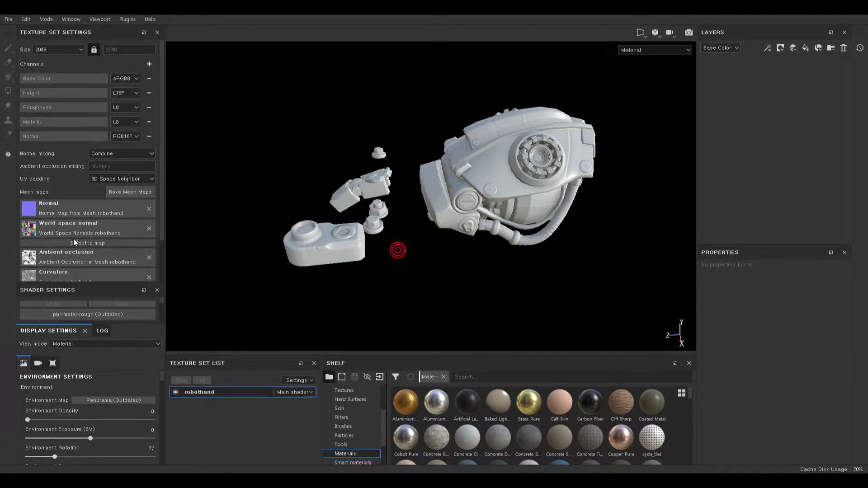
pyautogui.click(79, 244)
pyautogui.click(242, 221)
pyautogui.click(132, 195)
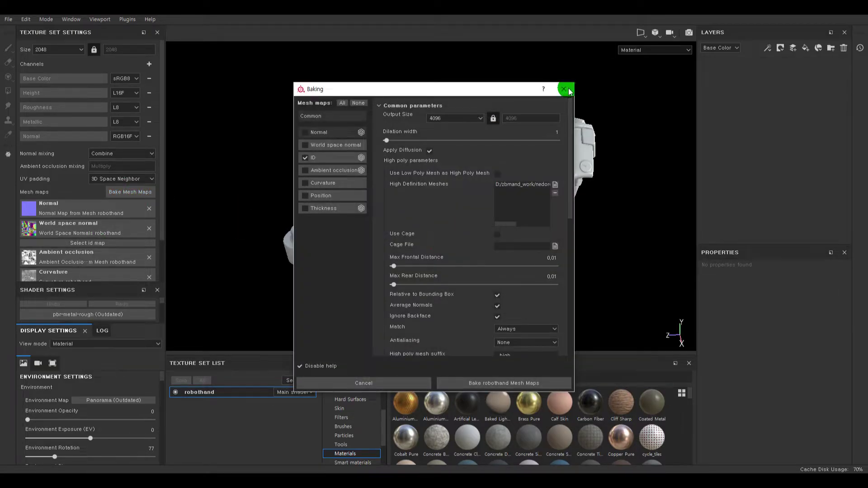
# - Enable the ID map bake, keeping Material Color as the colour source
pyautogui.click(568, 90)
pyautogui.keyDown('alt'); pyautogui.moveTo(398, 126); pyautogui.dragTo(416, 186); pyautogui.keyUp('alt')
pyautogui.click(127, 195)
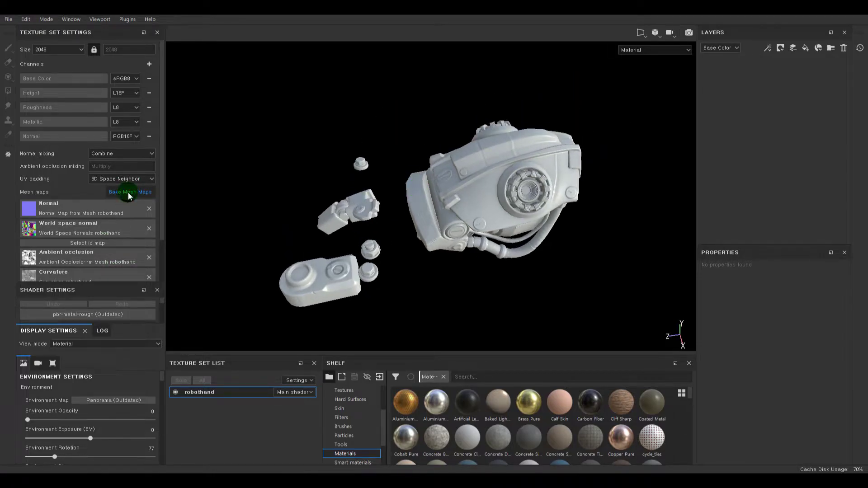
pyautogui.click(321, 158)
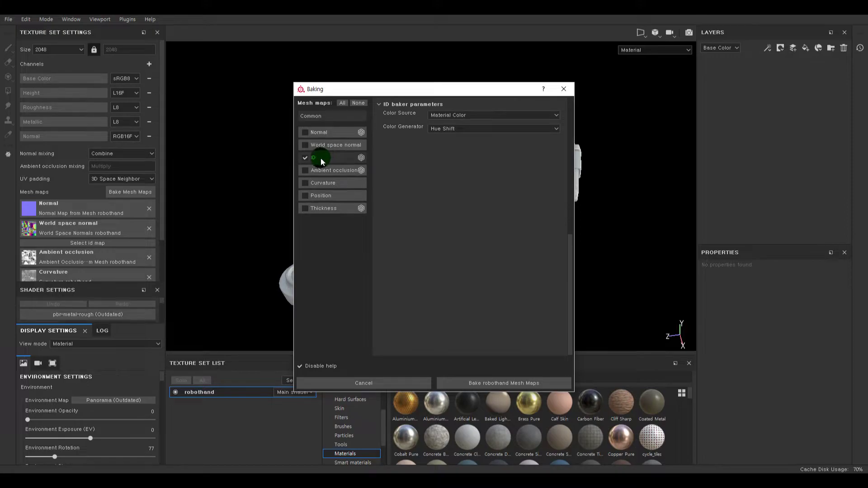
pyautogui.click(449, 114)
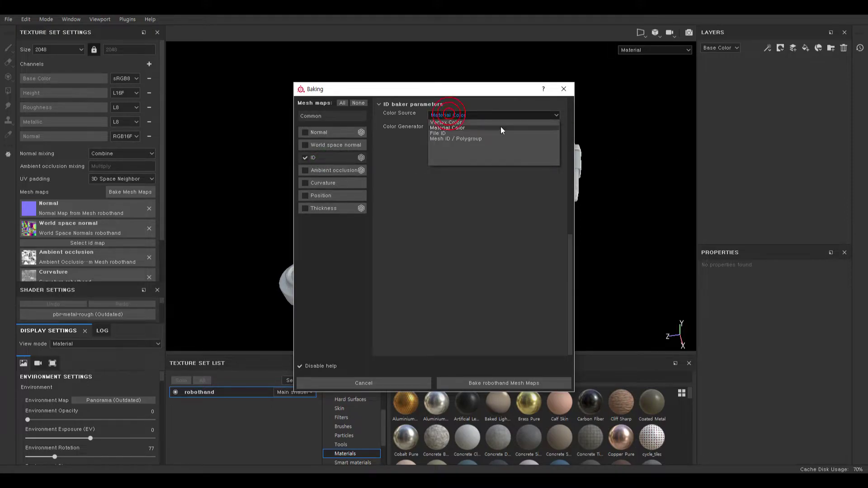
pyautogui.click(462, 129)
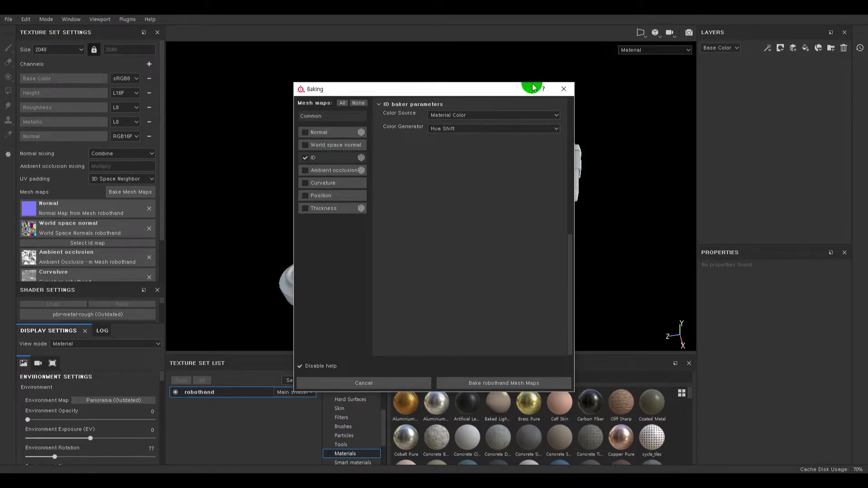
# - Load the high-poly hand FBX and set Max Frontal and Max Rear Distance to 0
pyautogui.click(326, 116)
pyautogui.click(553, 186)
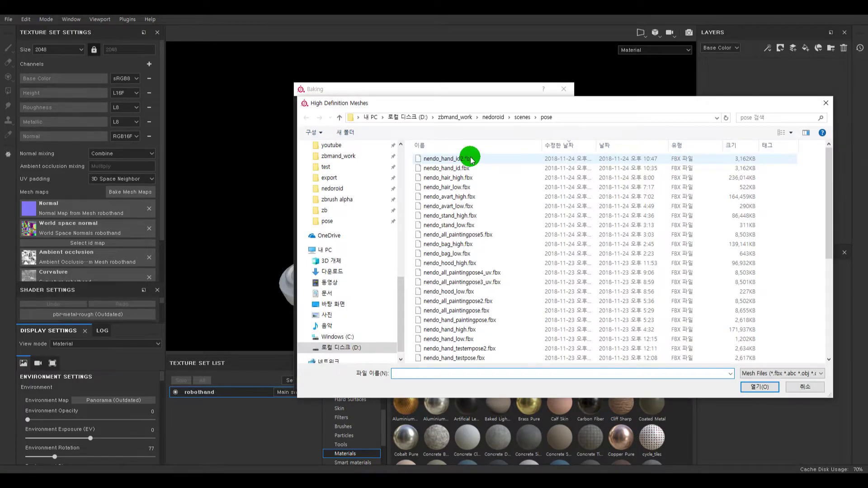
pyautogui.doubleClick(468, 158)
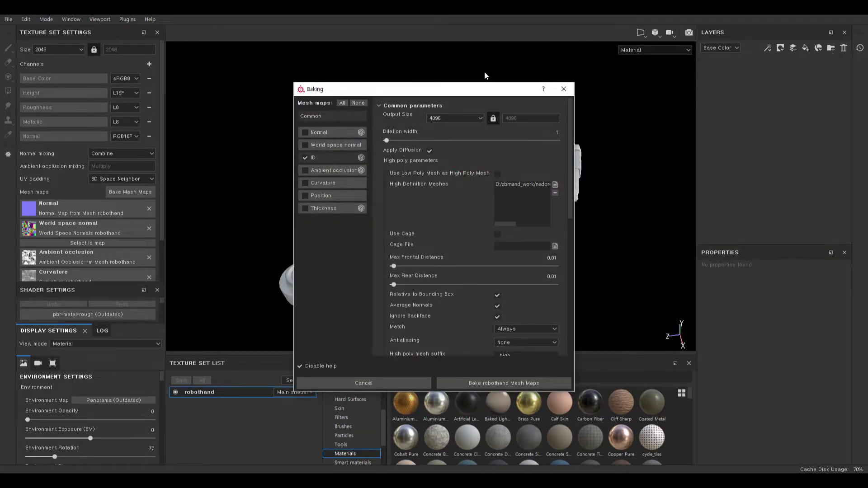
pyautogui.moveTo(485, 88); pyautogui.dragTo(404, 57)
pyautogui.click(466, 224)
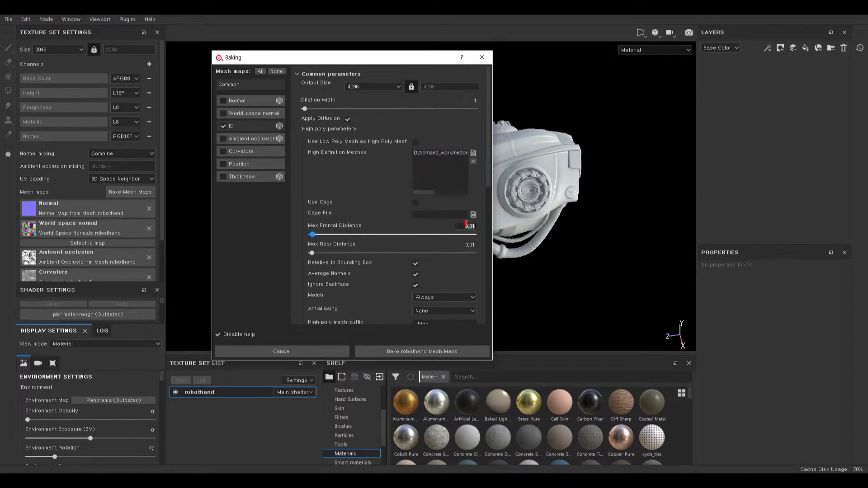
pyautogui.write('0.08')
pyautogui.press('Return')
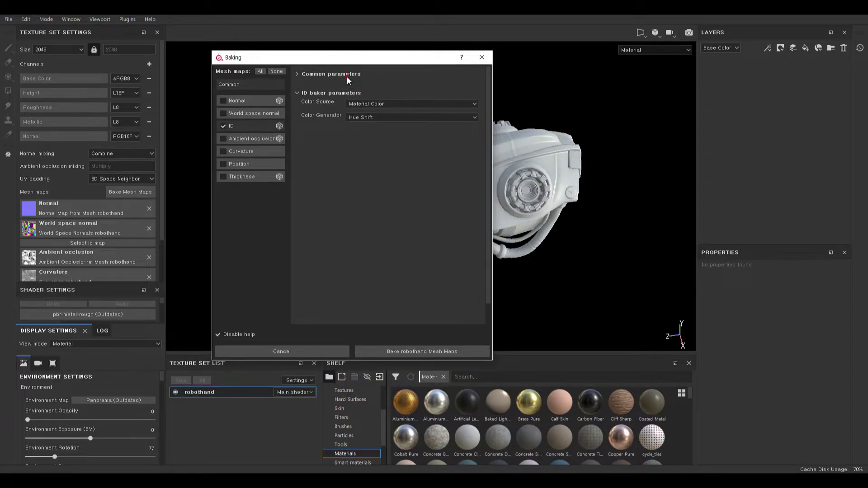
pyautogui.click(471, 240)
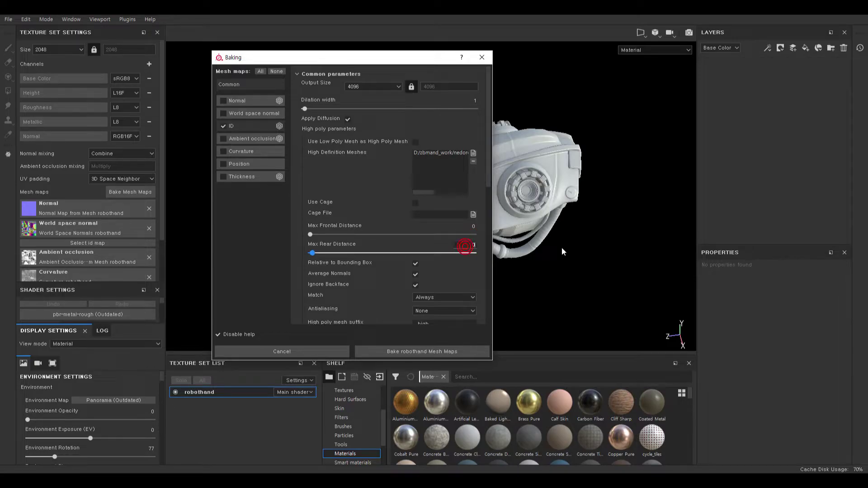
pyautogui.press('Return')
# - Keep antialiasing at None, set output size to 2048, and bake the mesh maps
pyautogui.click(342, 75)
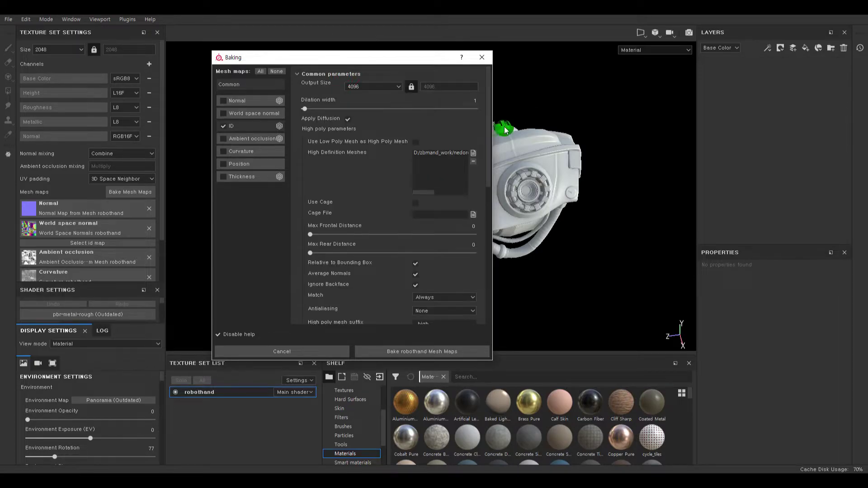
pyautogui.click(471, 226)
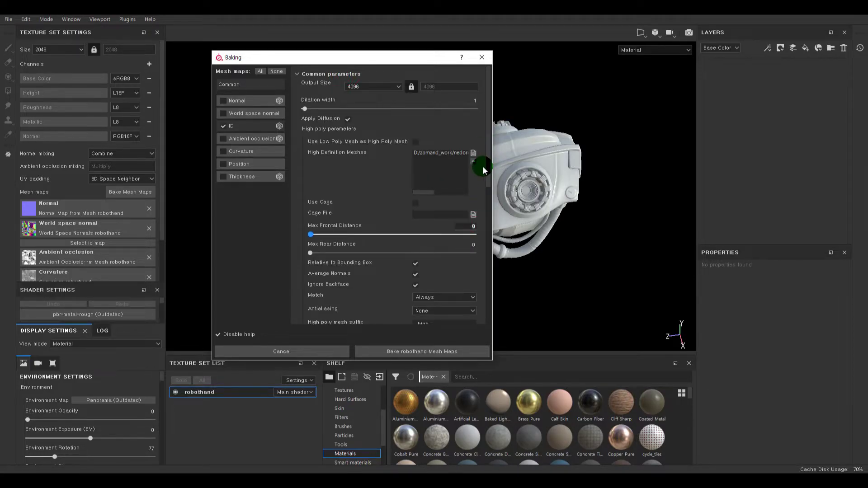
pyautogui.moveTo(492, 169); pyautogui.dragTo(626, 169)
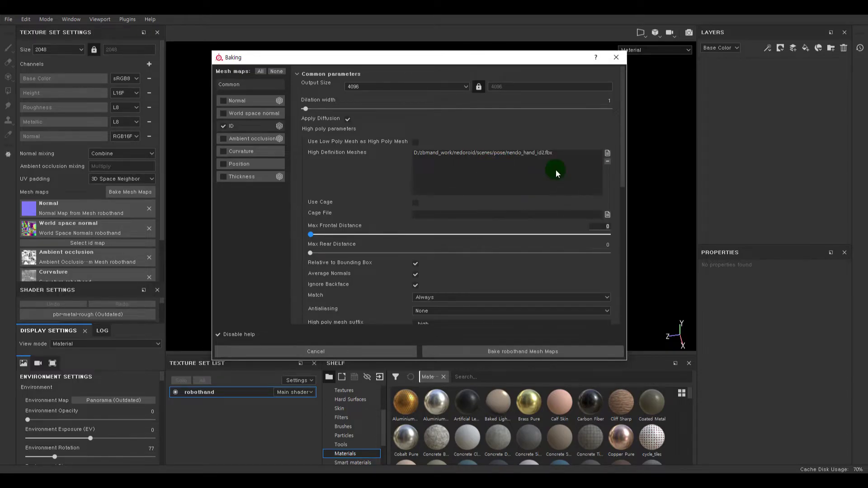
pyautogui.scroll(-1, 525, 161)
pyautogui.click(454, 256)
pyautogui.click(444, 241)
pyautogui.scroll(1, 383, 245)
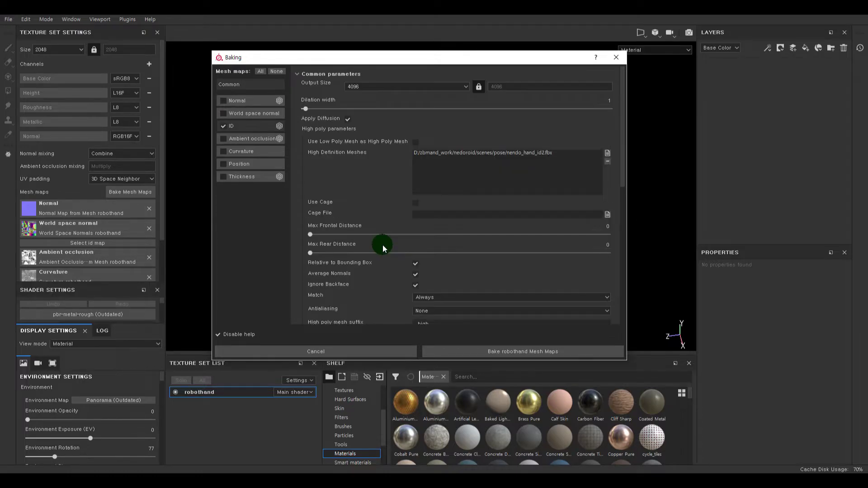
pyautogui.click(399, 84)
pyautogui.click(357, 127)
pyautogui.click(514, 352)
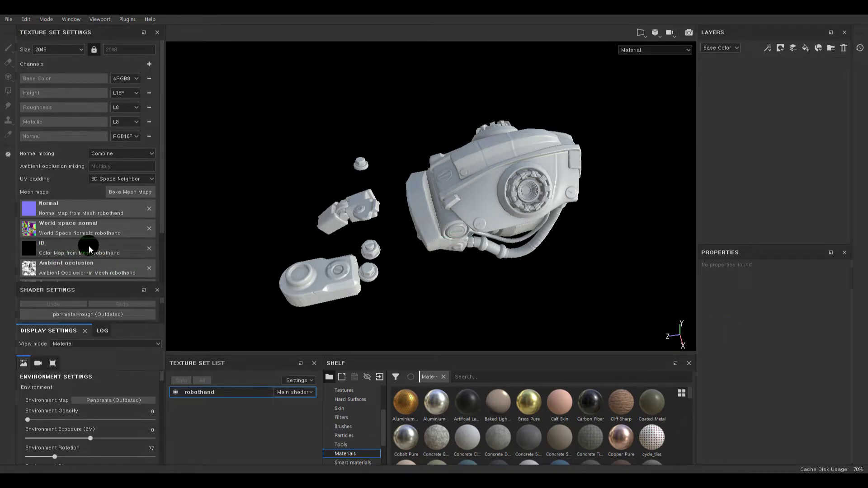
# - Rebake the robot hand ID map with Max Frontal Distance 0.01
pyautogui.click(139, 191)
pyautogui.click(540, 263)
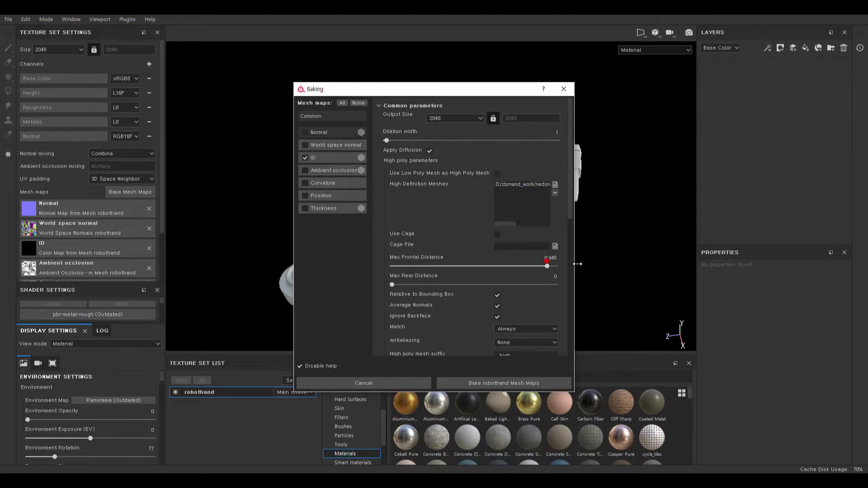
pyautogui.click(554, 260)
pyautogui.click(554, 276)
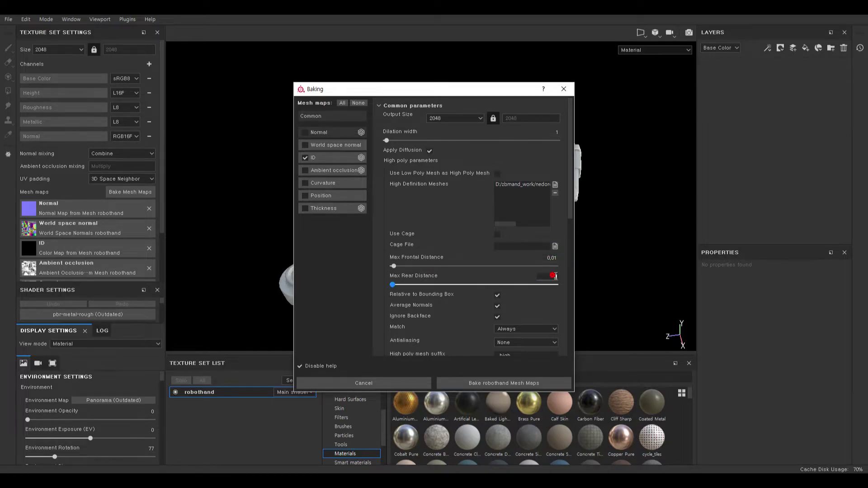
pyautogui.write('0,01')
pyautogui.click(532, 384)
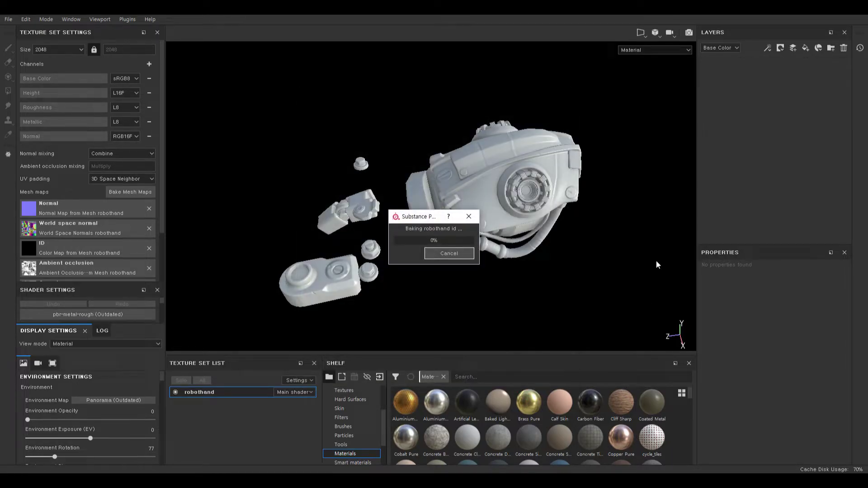
pyautogui.click(111, 225)
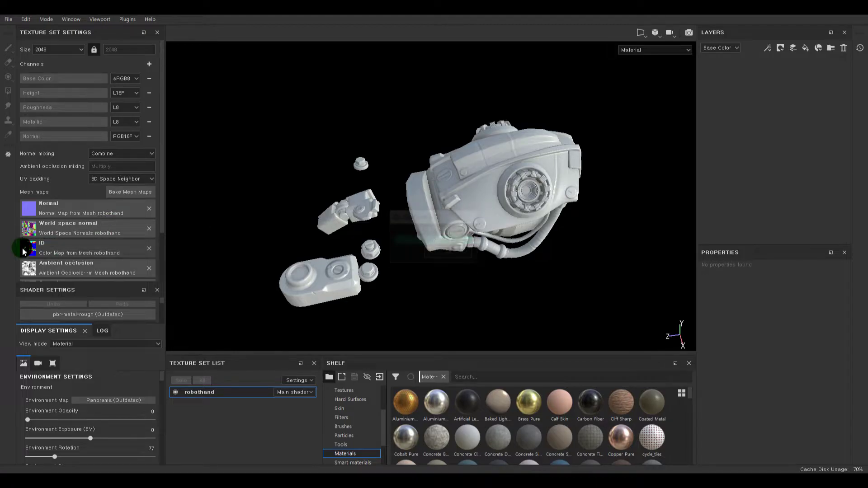
pyautogui.keyDown('alt'); pyautogui.moveTo(473, 224); pyautogui.dragTo(482, 170); pyautogui.keyUp('alt')
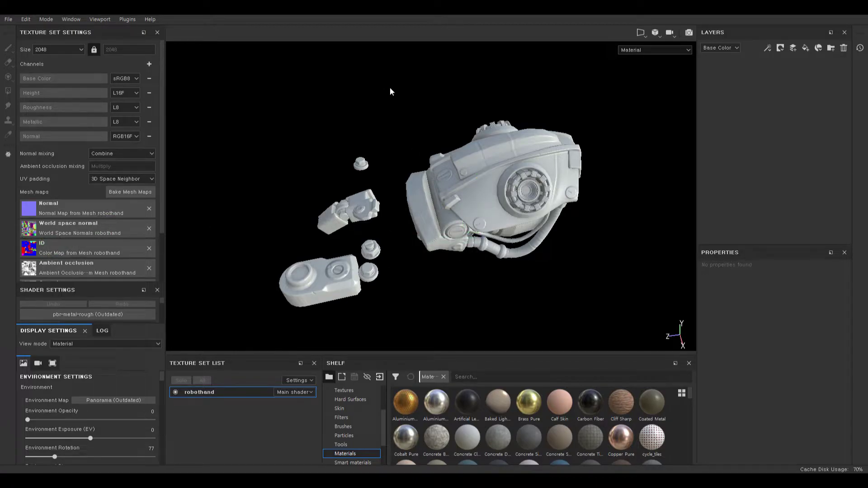
pyautogui.press('b')
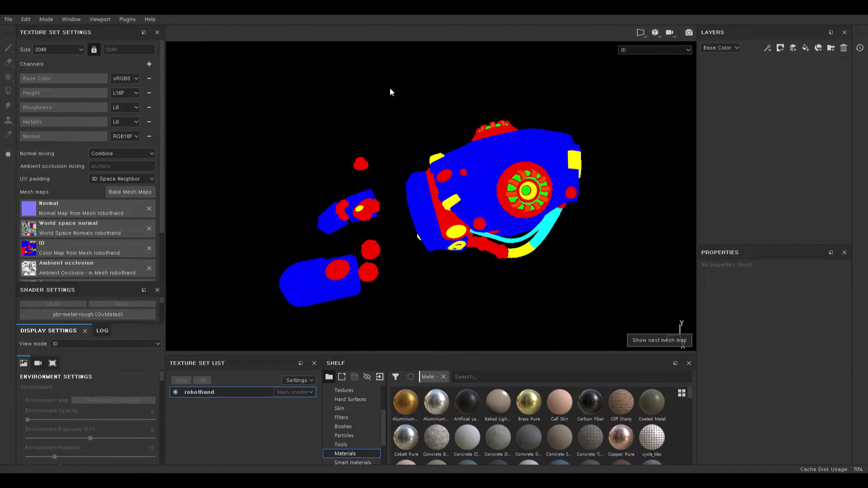
pyautogui.keyDown('alt'); pyautogui.moveTo(389, 93); pyautogui.dragTo(421, 112); pyautogui.keyUp('alt')
pyautogui.press('b')
pyautogui.press('b')
pyautogui.press('b')
pyautogui.press('b')
pyautogui.press('b')
pyautogui.moveTo(421, 111)
pyautogui.keyDown('alt'); pyautogui.mouseDown()
pyautogui.moveTo(498, 184)
pyautogui.moveTo(393, 203)
pyautogui.moveTo(304, 176)
pyautogui.moveTo(463, 216)
pyautogui.mouseUp(); pyautogui.keyUp('alt')
pyautogui.moveTo(463, 216)
pyautogui.keyDown('alt'); pyautogui.mouseDown(button='right')
pyautogui.moveTo(631, 279)
pyautogui.moveTo(380, 173)
pyautogui.mouseUp(button='right'); pyautogui.keyUp('alt')
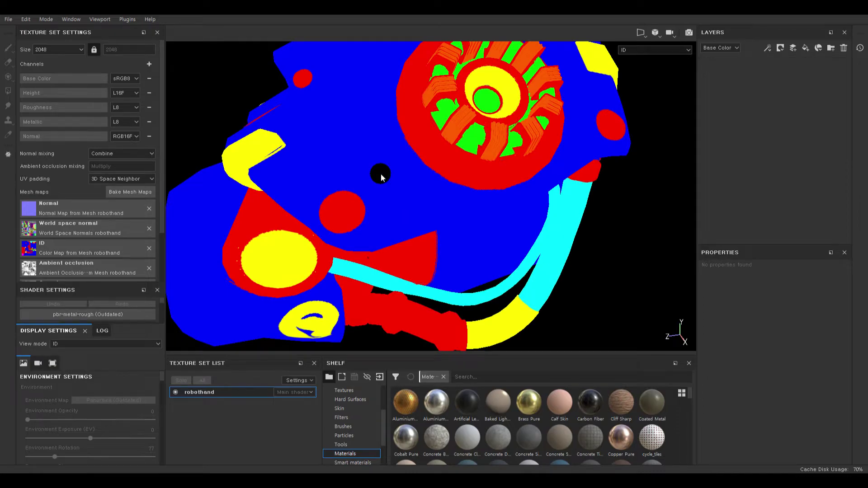
pyautogui.click(372, 168)
pyautogui.keyDown('alt'); pyautogui.moveTo(351, 217); pyautogui.dragTo(221, 225, button='right'); pyautogui.keyUp('alt')
pyautogui.moveTo(221, 225)
pyautogui.keyDown('alt'); pyautogui.mouseDown()
pyautogui.moveTo(483, 171)
pyautogui.moveTo(420, 229)
pyautogui.moveTo(399, 209)
pyautogui.moveTo(420, 257)
pyautogui.moveTo(445, 226)
pyautogui.mouseUp(); pyautogui.keyUp('alt')
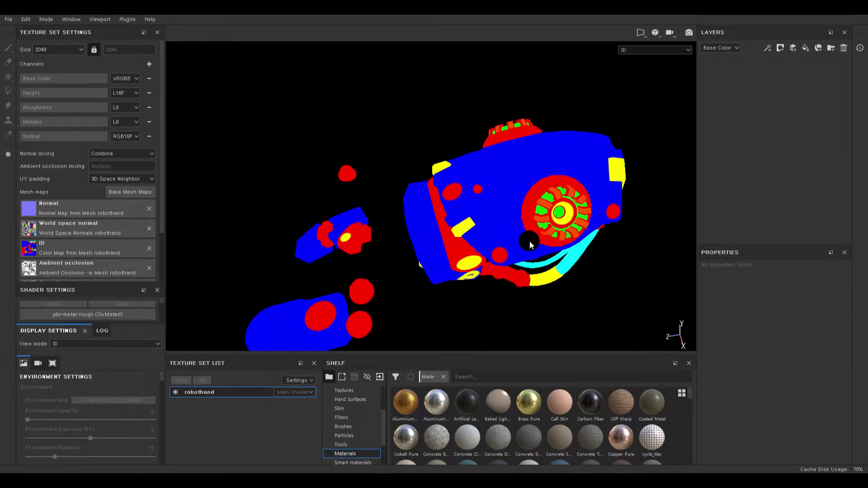
pyautogui.moveTo(513, 259)
pyautogui.keyDown('alt'); pyautogui.mouseDown()
pyautogui.moveTo(487, 191)
pyautogui.moveTo(480, 211)
pyautogui.moveTo(484, 171)
pyautogui.moveTo(358, 248)
pyautogui.moveTo(314, 161)
pyautogui.moveTo(325, 93)
pyautogui.moveTo(306, 174)
pyautogui.moveTo(544, 240)
pyautogui.mouseUp(); pyautogui.keyUp('alt')
pyautogui.moveTo(544, 240)
pyautogui.keyDown('alt'); pyautogui.mouseDown(button='middle')
pyautogui.moveTo(472, 262)
pyautogui.moveTo(473, 241)
pyautogui.mouseUp(button='middle'); pyautogui.keyUp('alt')
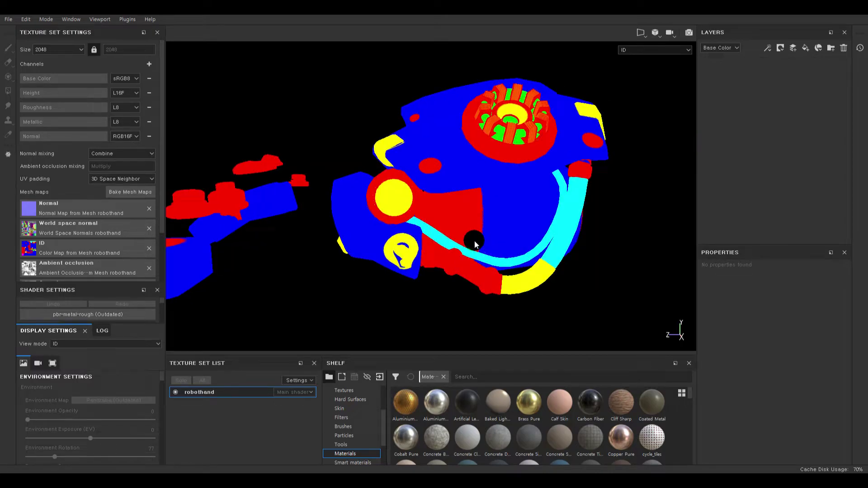
pyautogui.moveTo(621, 163)
pyautogui.keyDown('alt'); pyautogui.mouseDown()
pyautogui.moveTo(613, 199)
pyautogui.moveTo(548, 245)
pyautogui.moveTo(546, 231)
pyautogui.moveTo(572, 237)
pyautogui.mouseUp(); pyautogui.keyUp('alt')
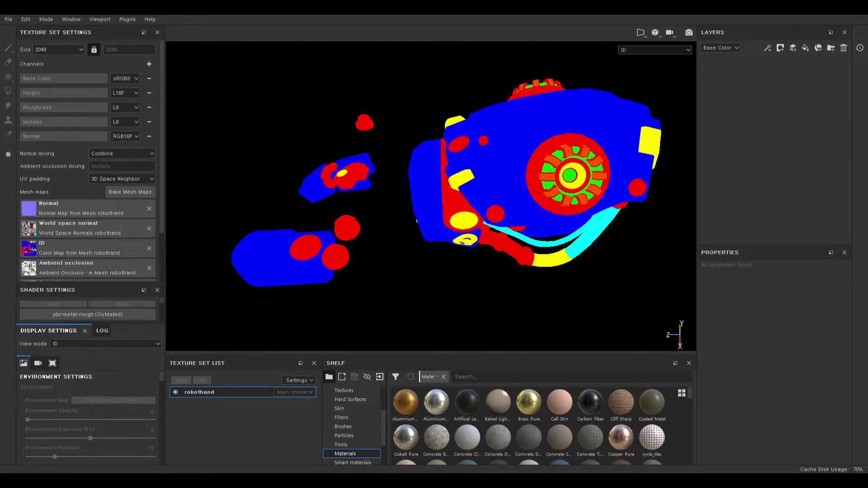
pyautogui.press('m')
pyautogui.keyDown('alt'); pyautogui.moveTo(550, 227); pyautogui.dragTo(554, 223); pyautogui.keyUp('alt')
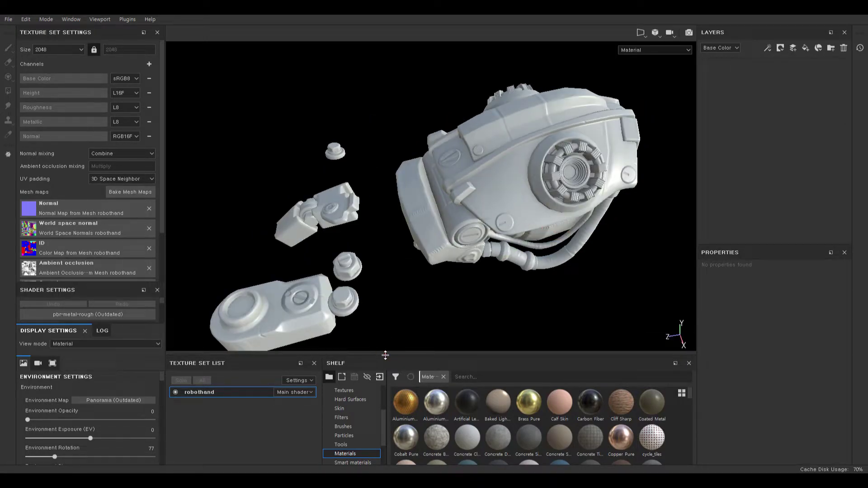
# - Enlarge the shelf to show Smart materials and apply Leather Stylized to the hand
pyautogui.moveTo(386, 359); pyautogui.dragTo(384, 292)
pyautogui.moveTo(321, 348); pyautogui.dragTo(196, 346)
pyautogui.click(302, 432)
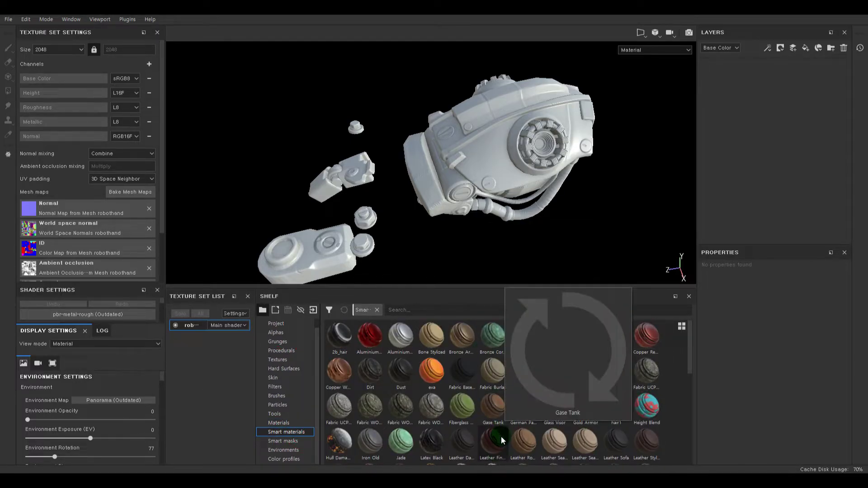
pyautogui.moveTo(650, 439); pyautogui.dragTo(803, 166)
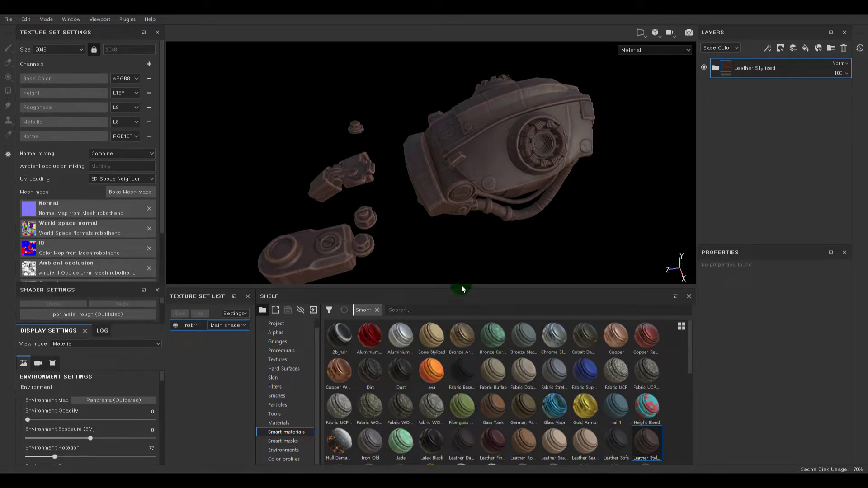
# - Add Military Metal as a new smart-material layer
pyautogui.moveTo(461, 286); pyautogui.dragTo(459, 248)
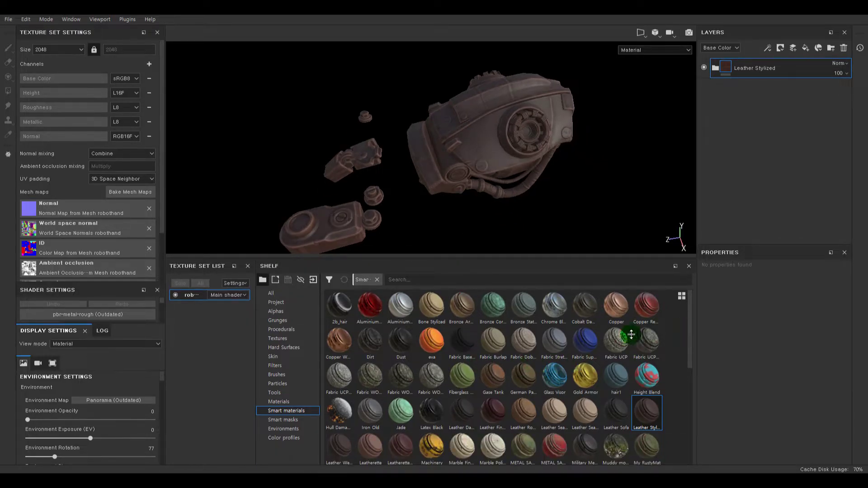
pyautogui.scroll(-8, 596, 382)
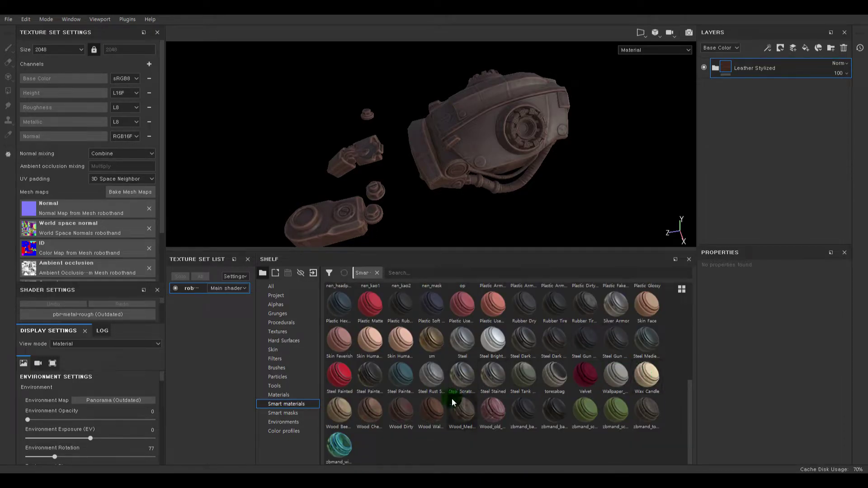
pyautogui.scroll(3, 524, 383)
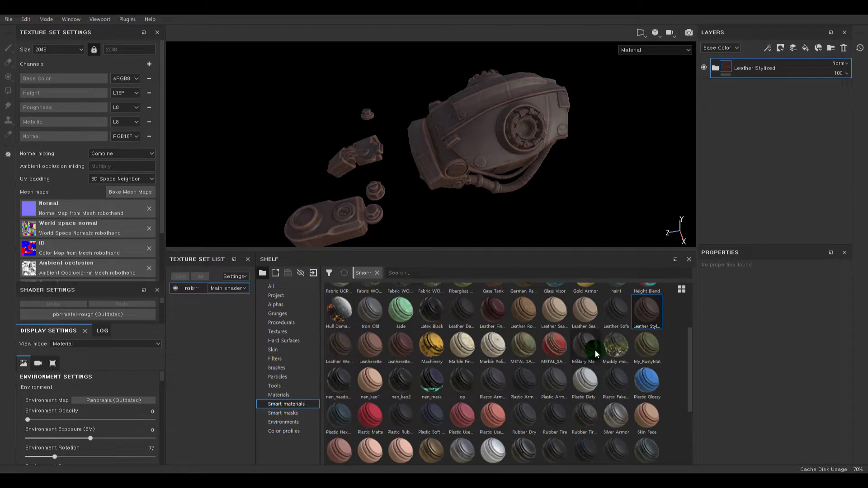
pyautogui.moveTo(777, 142); pyautogui.dragTo(787, 139)
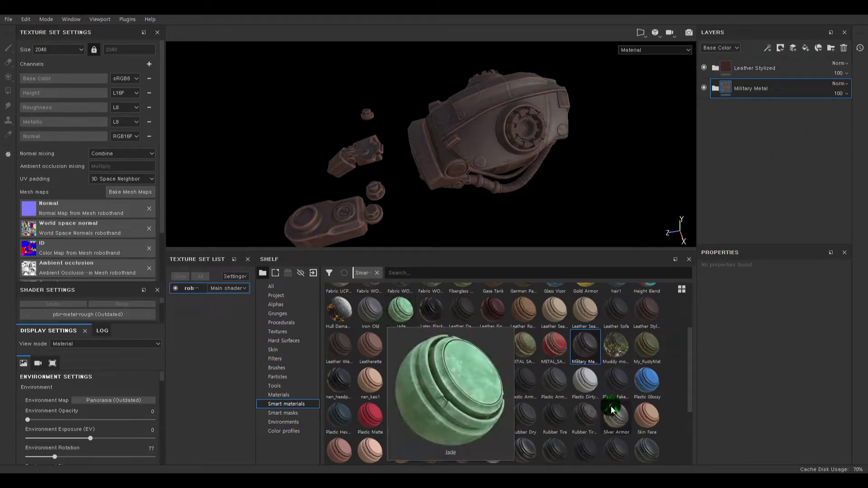
pyautogui.scroll(3, 678, 400)
pyautogui.scroll(-3, 674, 400)
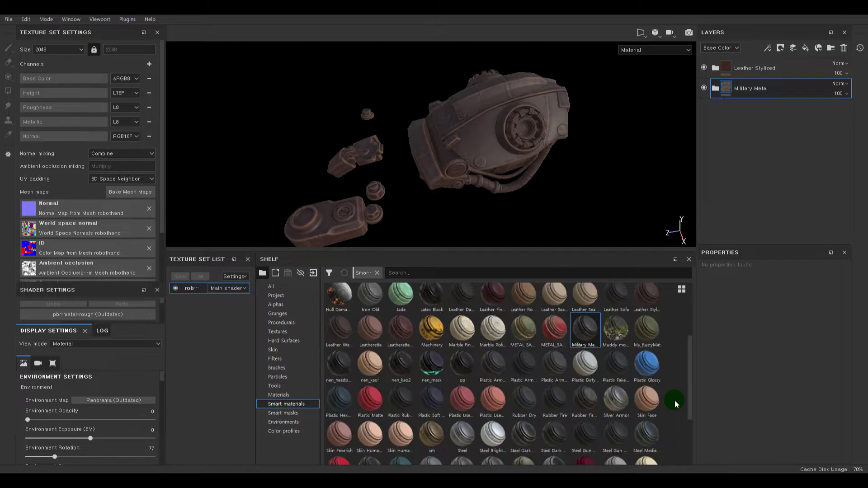
# - Add Plastic Used as a new layer instead of Plastic Matte
pyautogui.moveTo(370, 398); pyautogui.dragTo(759, 175)
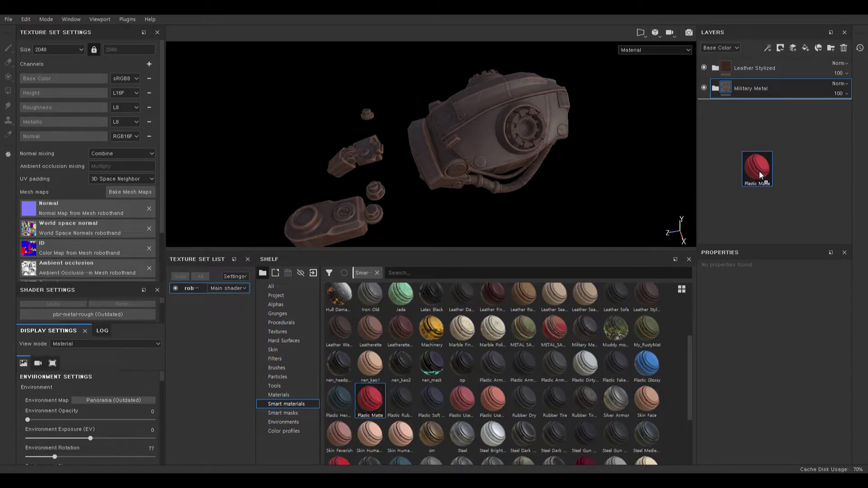
pyautogui.moveTo(759, 175); pyautogui.dragTo(813, 181)
pyautogui.moveTo(461, 407); pyautogui.dragTo(746, 168)
pyautogui.click(586, 289)
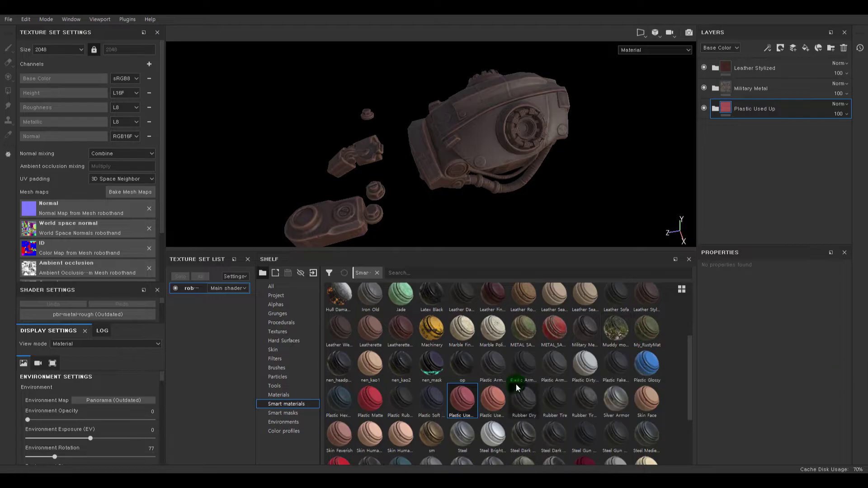
pyautogui.scroll(-3, 544, 397)
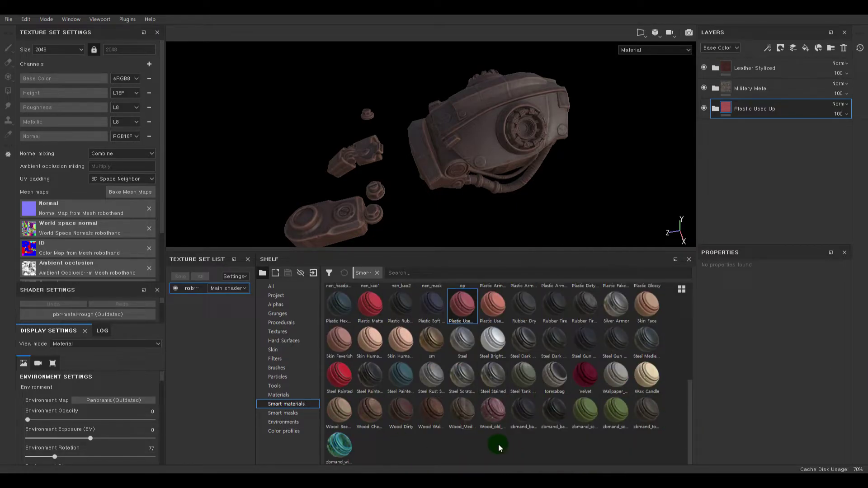
pyautogui.scroll(5, 499, 447)
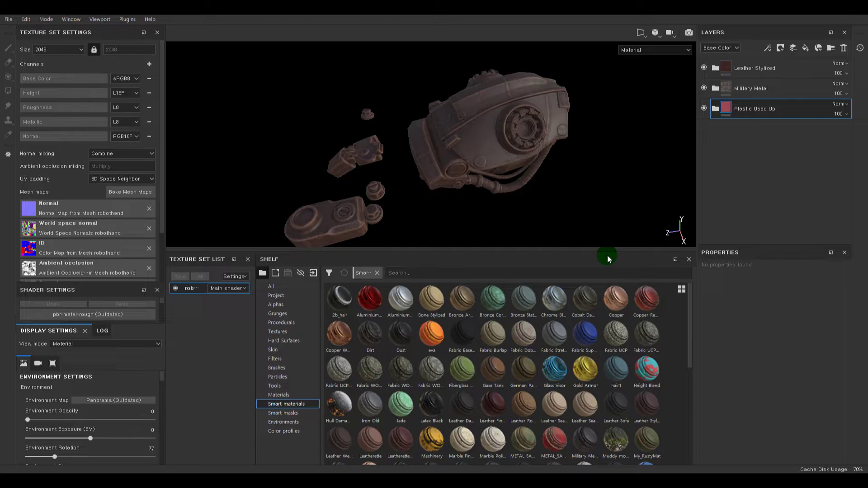
pyautogui.click(749, 66)
# - Delete all three smart-material layers, then start placing Leather Stylized onto one ID part
pyautogui.keyDown('shift'); pyautogui.click(751, 105); pyautogui.keyUp('shift')
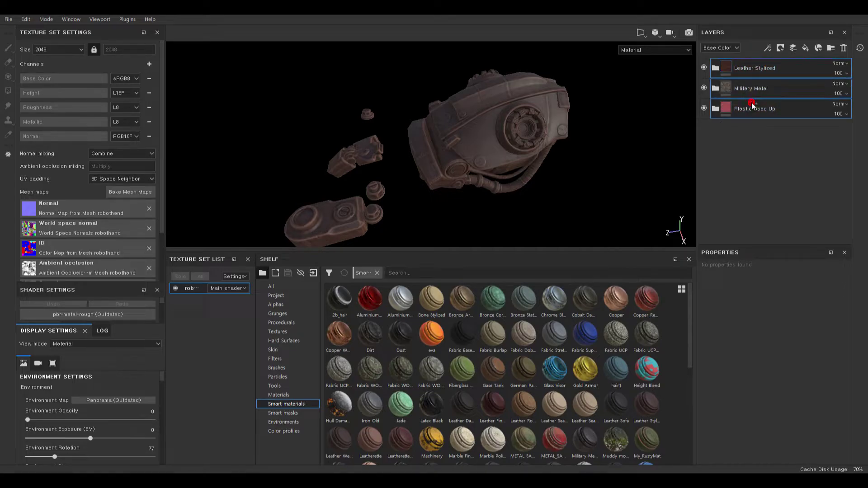
pyautogui.press('Delete')
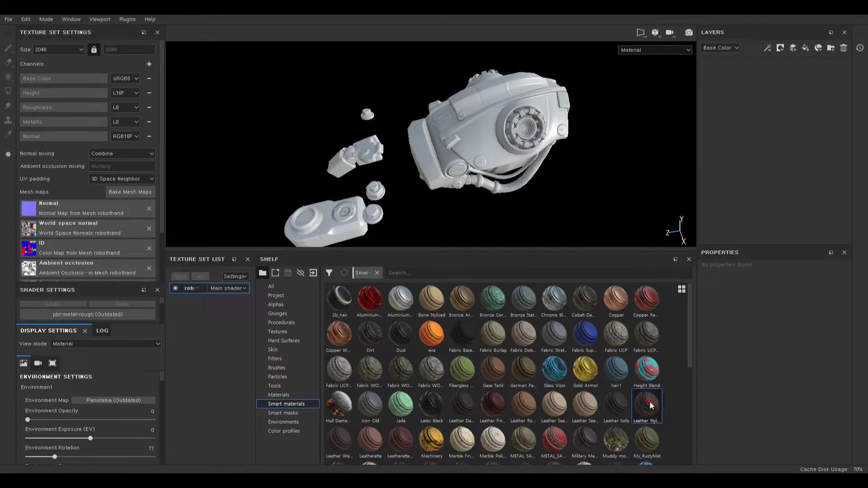
pyautogui.moveTo(646, 405)
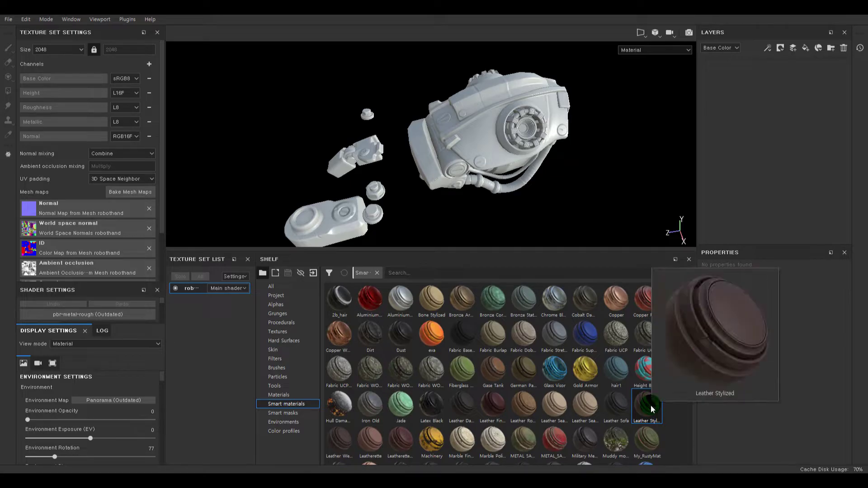
pyautogui.moveTo(652, 409); pyautogui.dragTo(512, 96)
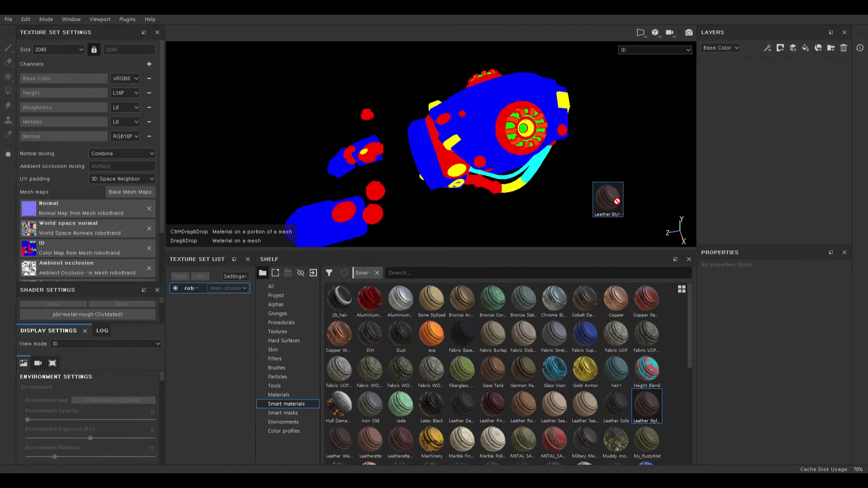
pyautogui.moveTo(491, 172)
pyautogui.mouseDown()
pyautogui.moveTo(518, 188)
pyautogui.moveTo(651, 334)
pyautogui.mouseUp()
pyautogui.keyDown('alt'); pyautogui.moveTo(476, 173); pyautogui.dragTo(500, 249); pyautogui.keyUp('alt')
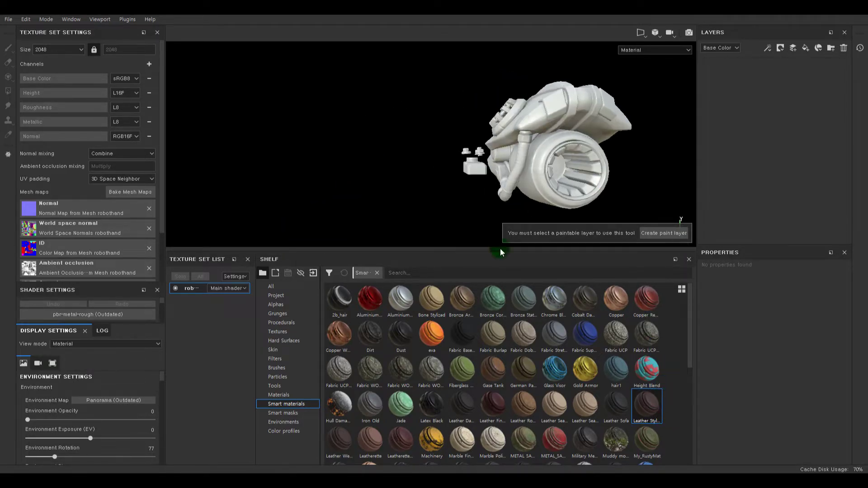
# - Mask Leather Stylized to one ID part, then drop Military Metal onto another ID part
pyautogui.moveTo(646, 407); pyautogui.dragTo(588, 163)
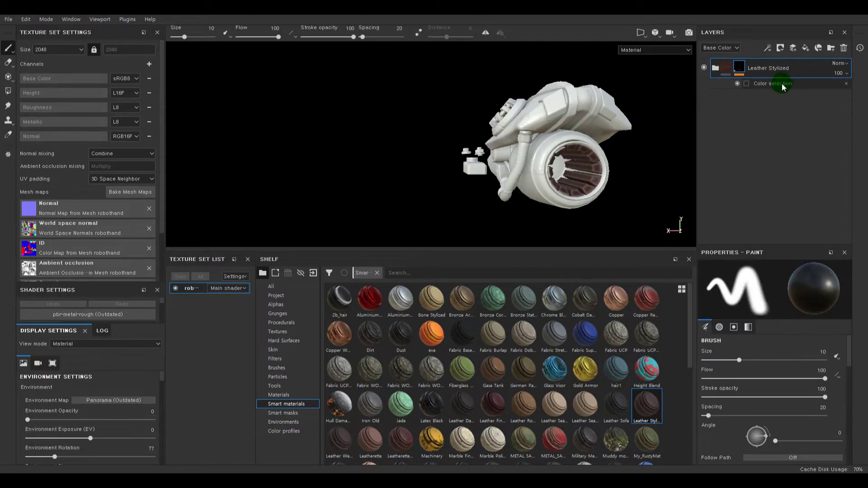
pyautogui.click(781, 83)
pyautogui.keyDown('alt'); pyautogui.moveTo(358, 139); pyautogui.dragTo(556, 170); pyautogui.keyUp('alt')
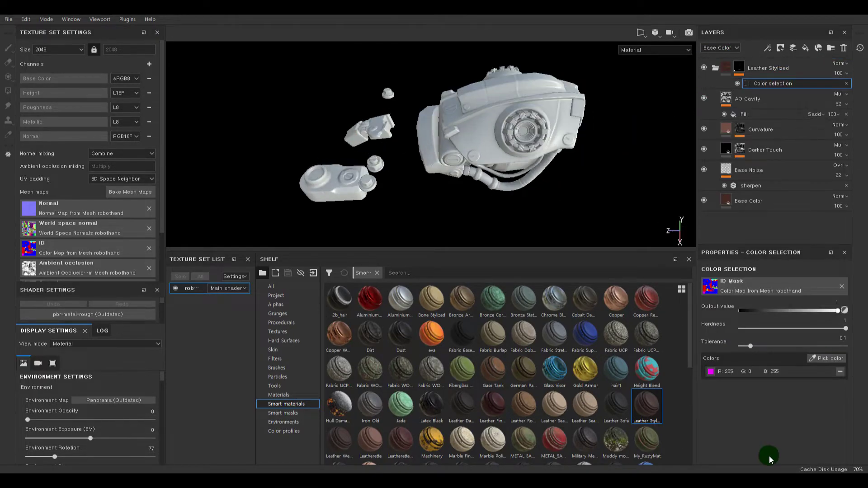
pyautogui.keyDown('ctrl'); pyautogui.moveTo(585, 440); pyautogui.dragTo(546, 102); pyautogui.keyUp('ctrl')
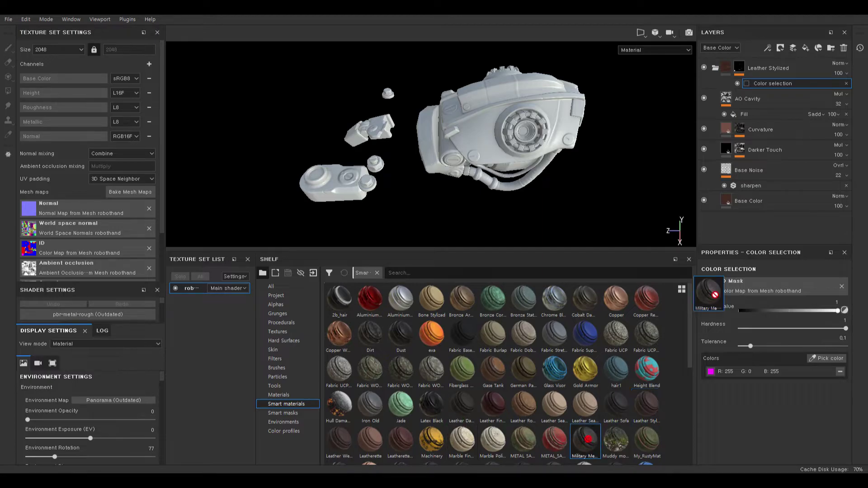
pyautogui.keyDown('ctrl'); pyautogui.moveTo(484, 123); pyautogui.dragTo(381, 162); pyautogui.keyUp('ctrl')
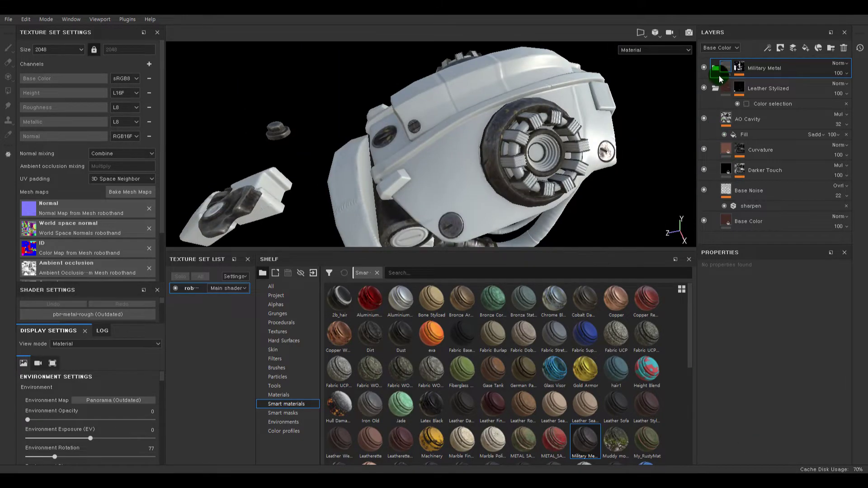
# - Hide Military Metal's Dust sublayer and collapse the Military Metal and Leather Stylized folders
pyautogui.click(715, 68)
pyautogui.click(704, 86)
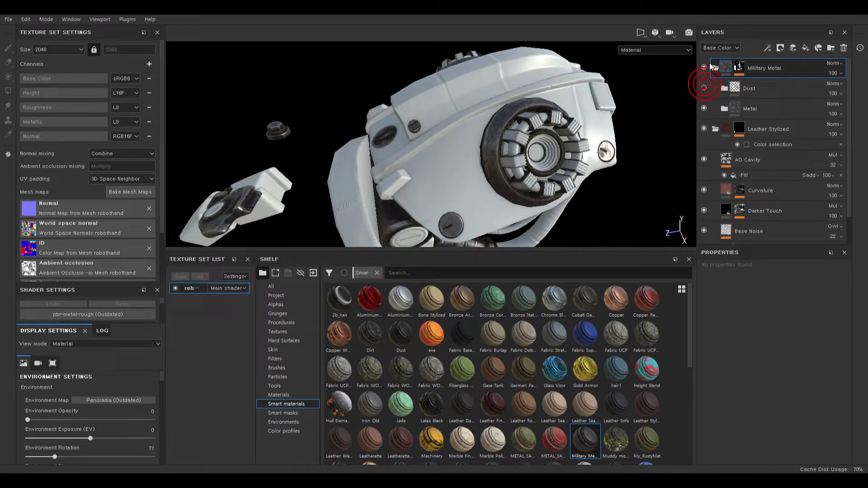
pyautogui.click(715, 68)
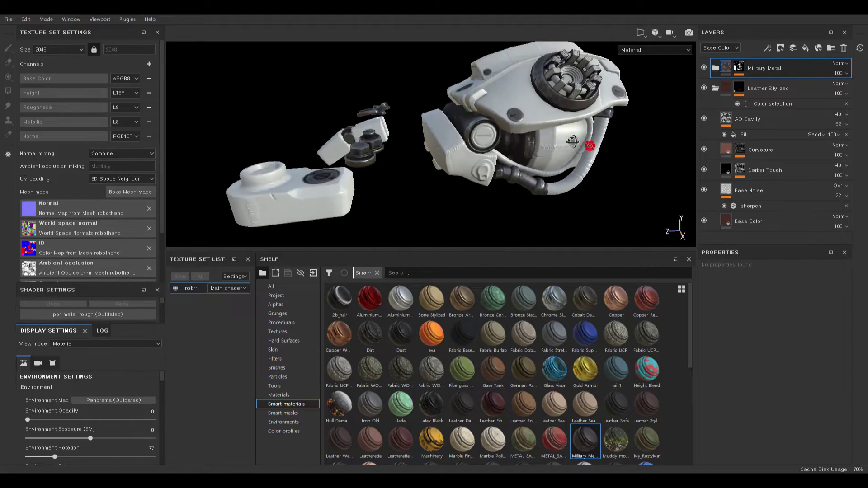
pyautogui.click(714, 88)
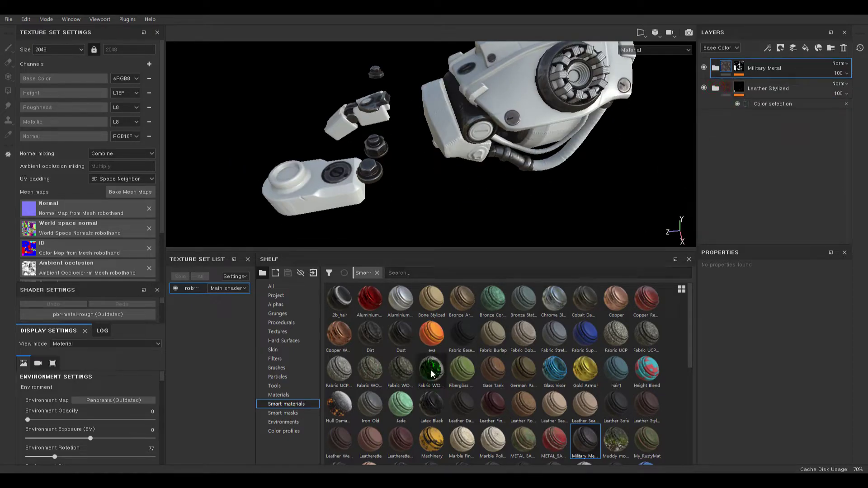
pyautogui.scroll(-3, 505, 411)
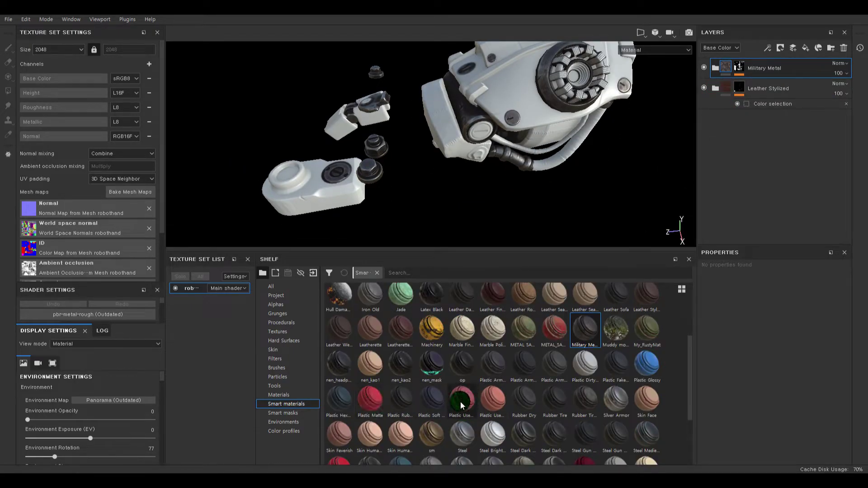
# - Apply Plastic Used Up to the robot body, inspect it closely, and add a zbmand_window layer
pyautogui.moveTo(459, 401); pyautogui.dragTo(512, 86)
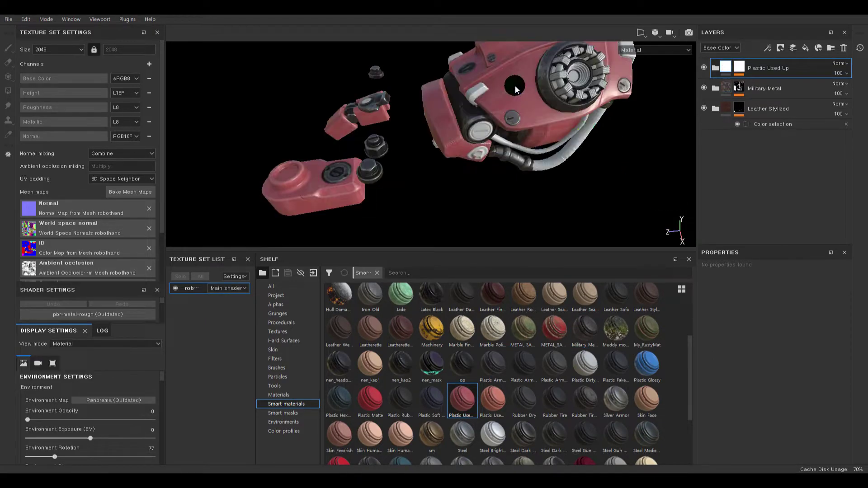
pyautogui.moveTo(607, 199)
pyautogui.keyDown('alt'); pyautogui.mouseDown()
pyautogui.moveTo(336, 113)
pyautogui.moveTo(523, 149)
pyautogui.mouseUp(); pyautogui.keyUp('alt')
pyautogui.keyDown('alt'); pyautogui.moveTo(572, 184); pyautogui.dragTo(494, 208); pyautogui.keyUp('alt')
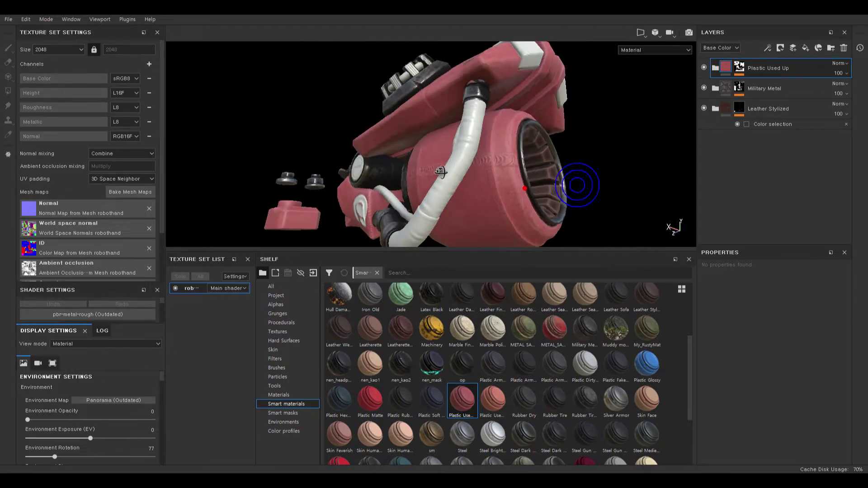
pyautogui.moveTo(577, 183)
pyautogui.keyDown('alt'); pyautogui.mouseDown()
pyautogui.moveTo(457, 194)
pyautogui.moveTo(370, 190)
pyautogui.moveTo(498, 193)
pyautogui.mouseUp(); pyautogui.keyUp('alt')
pyautogui.scroll(-5, 500, 158)
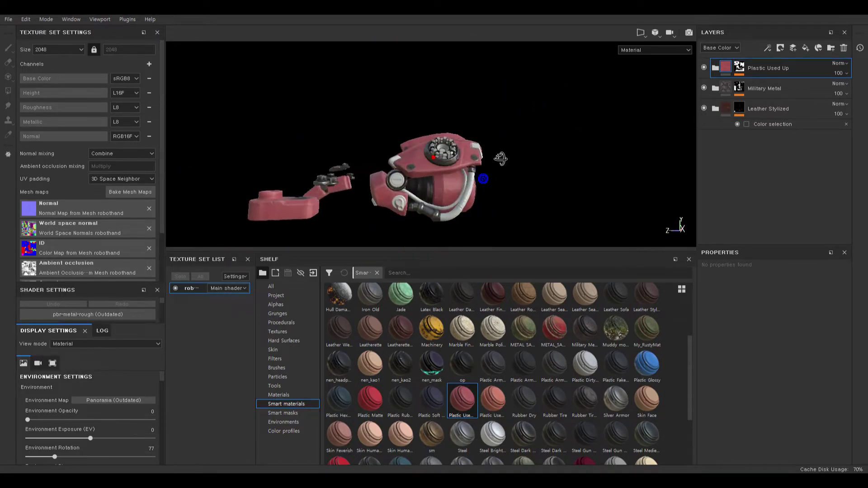
pyautogui.scroll(5, 501, 159)
pyautogui.moveTo(500, 158)
pyautogui.keyDown('alt'); pyautogui.mouseDown()
pyautogui.moveTo(546, 194)
pyautogui.moveTo(569, 172)
pyautogui.moveTo(475, 184)
pyautogui.mouseUp(); pyautogui.keyUp('alt')
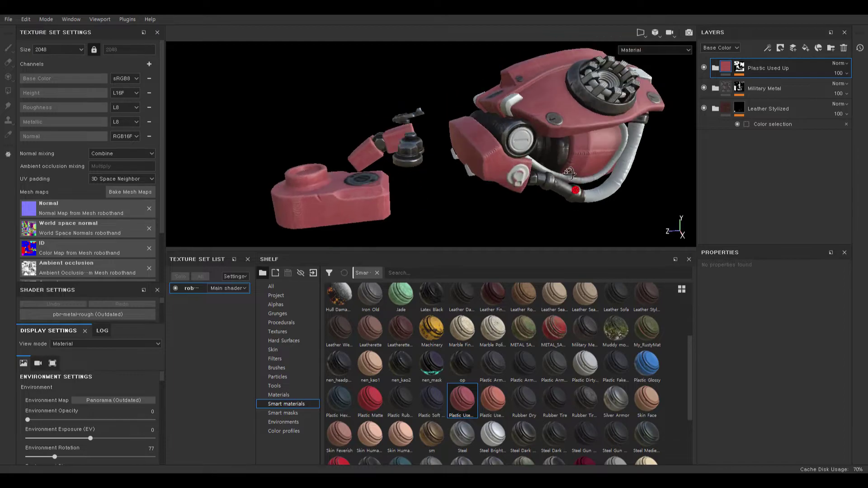
pyautogui.scroll(-3, 460, 393)
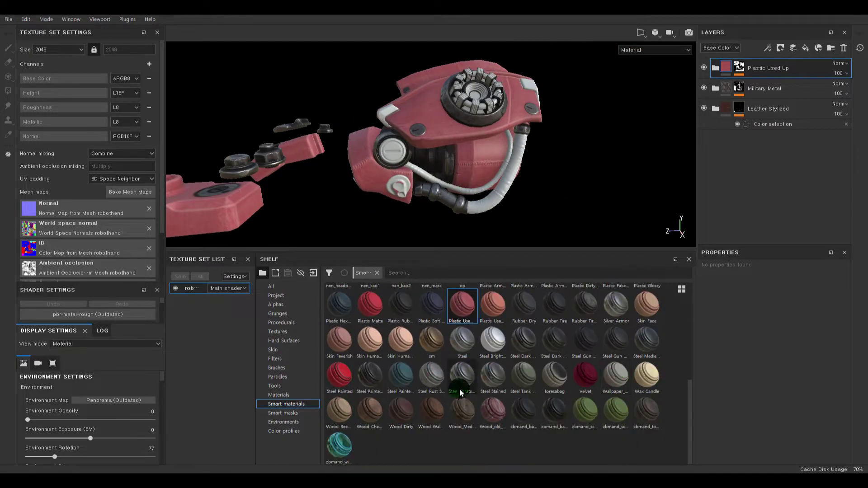
pyautogui.moveTo(339, 447); pyautogui.dragTo(796, 196)
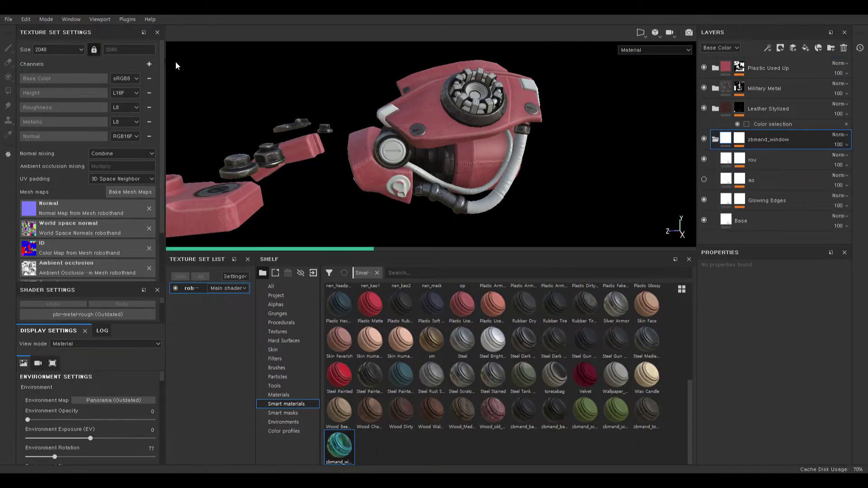
# - Add an Emissive channel and remove the Paint effect from zbmand_window's mask
pyautogui.click(149, 64)
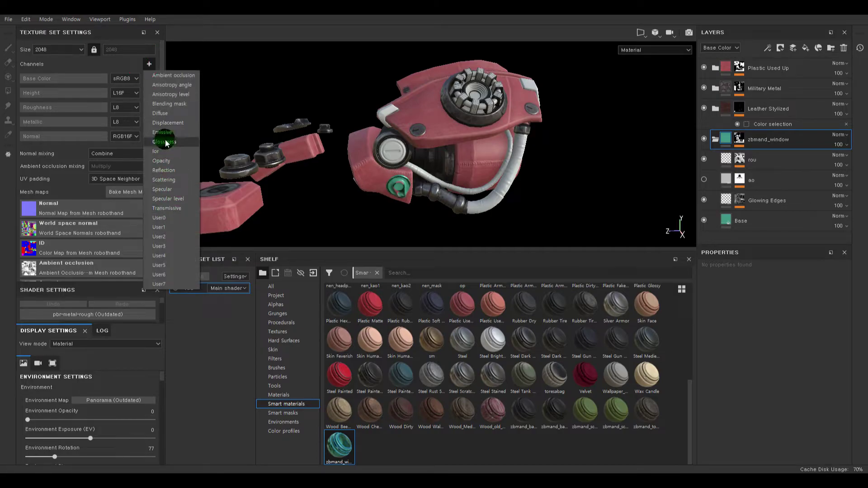
pyautogui.click(163, 133)
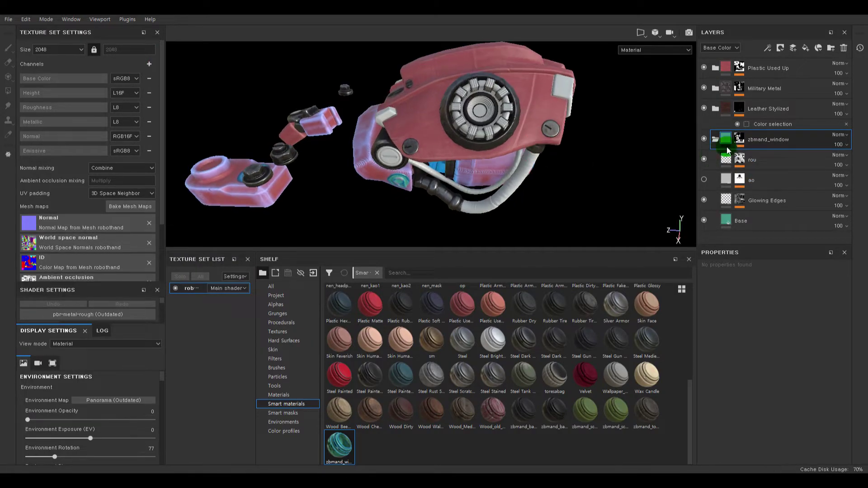
pyautogui.rightClick(740, 145)
pyautogui.click(812, 163)
pyautogui.click(713, 139)
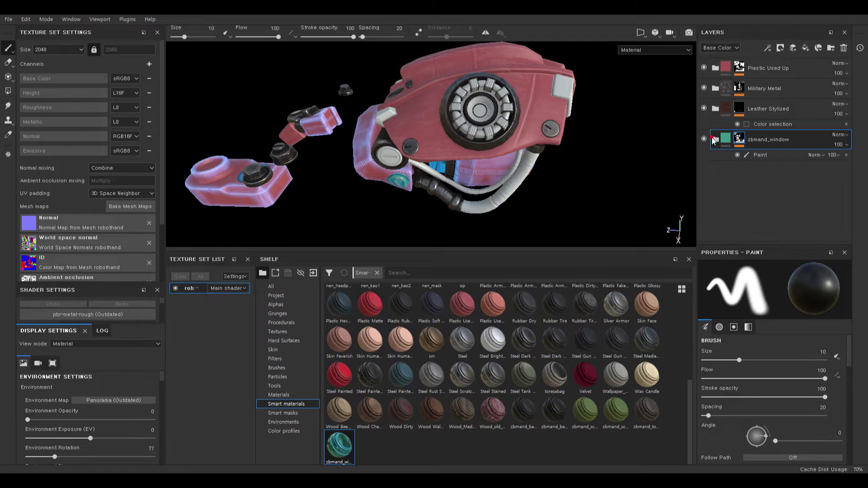
pyautogui.click(846, 157)
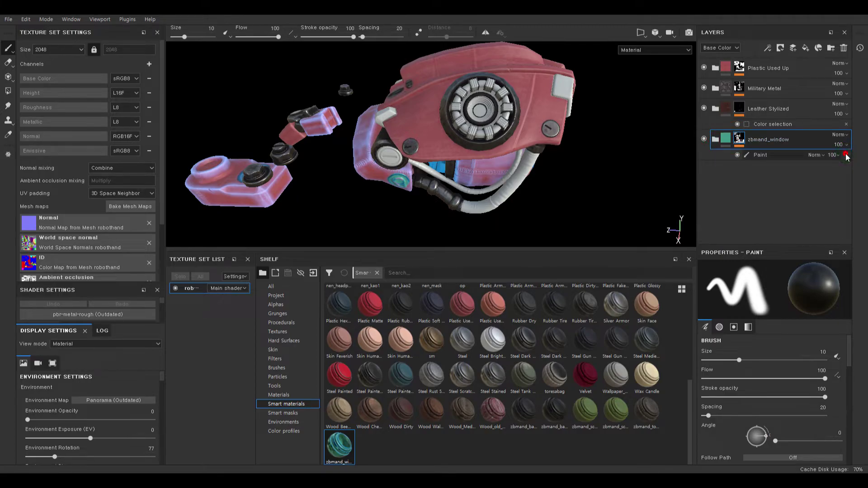
pyautogui.click(847, 155)
pyautogui.click(718, 159)
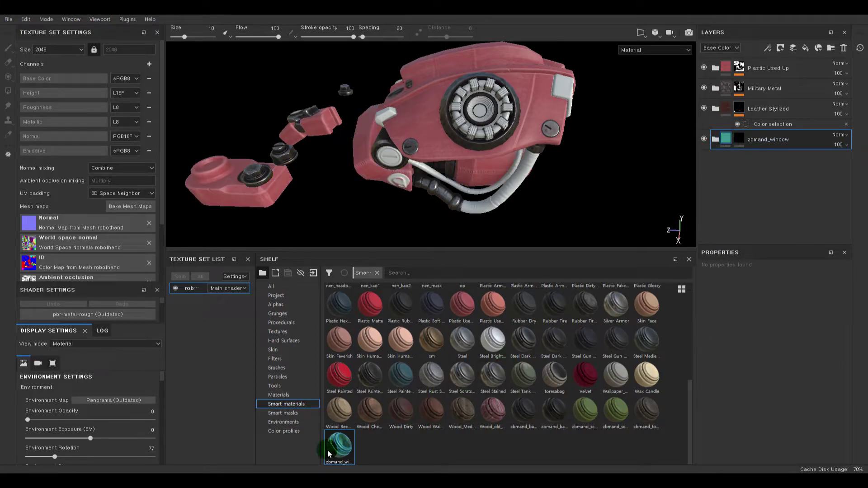
# - Apply the Glass Visor smart material to the model
pyautogui.scroll(5, 481, 436)
pyautogui.scroll(4, 520, 415)
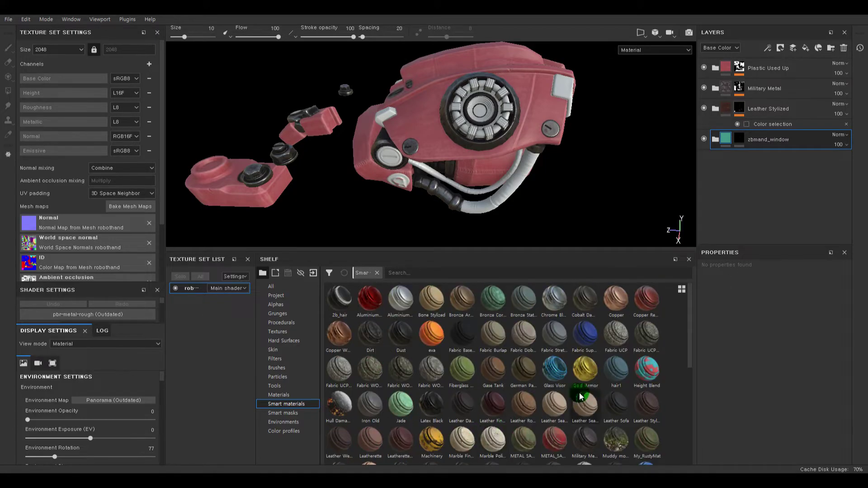
pyautogui.click(768, 139)
pyautogui.moveTo(555, 371); pyautogui.dragTo(758, 183)
# - Give the Glass Visor layer a black mask with an ID colour selection effect
pyautogui.rightClick(729, 138)
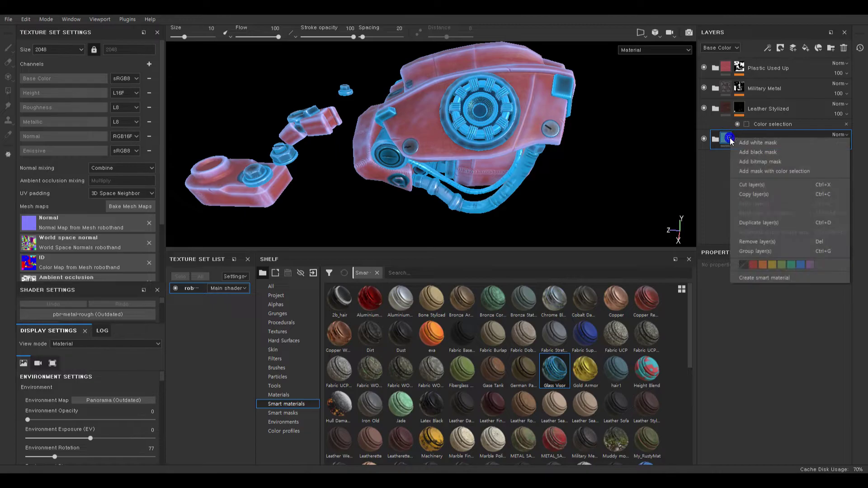
pyautogui.click(757, 152)
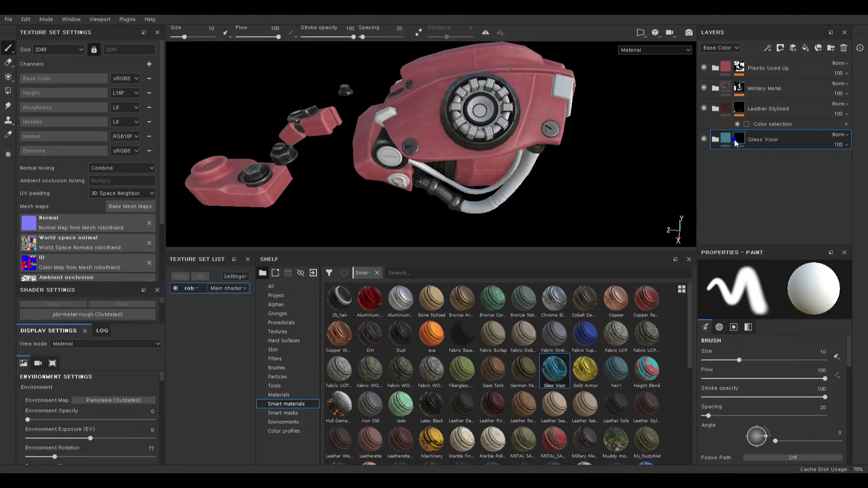
pyautogui.rightClick(735, 143)
pyautogui.click(769, 353)
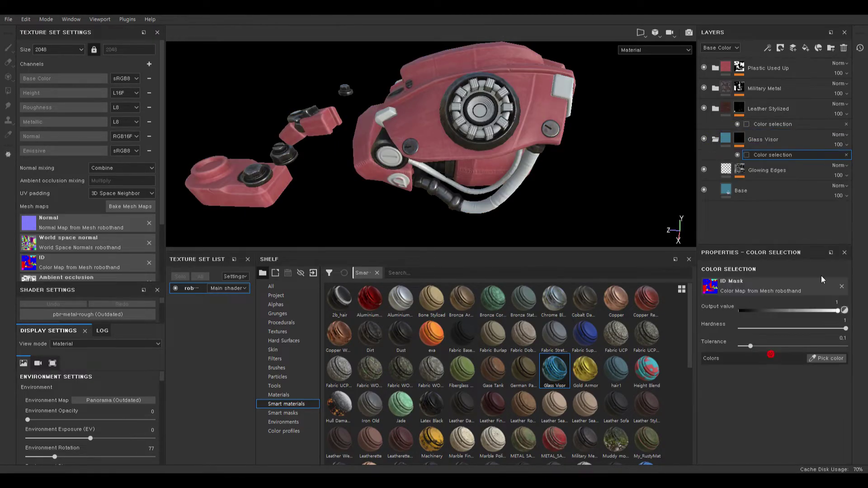
# - Pick the green ID colour for the Glass Visor mask and remove the blue entry
pyautogui.click(831, 360)
pyautogui.click(510, 78)
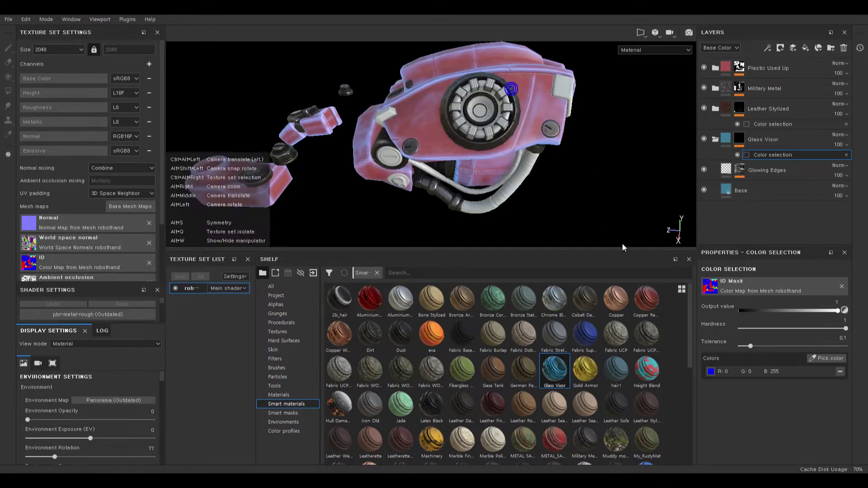
pyautogui.click(819, 358)
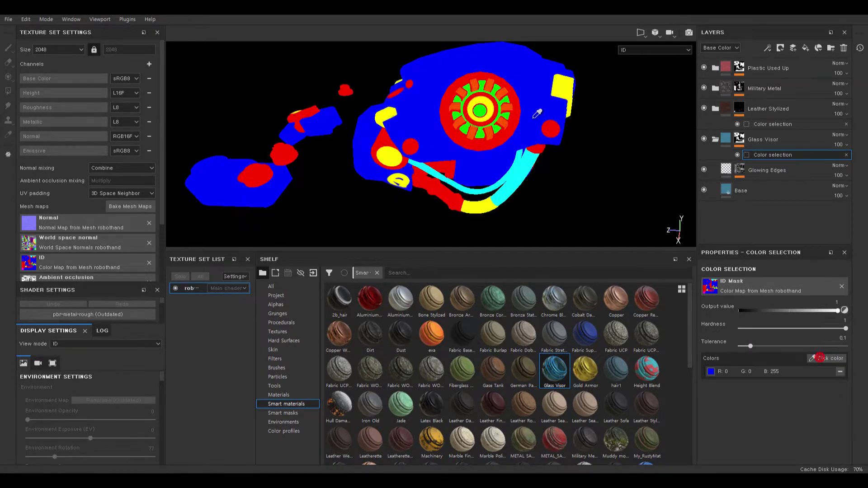
pyautogui.click(484, 85)
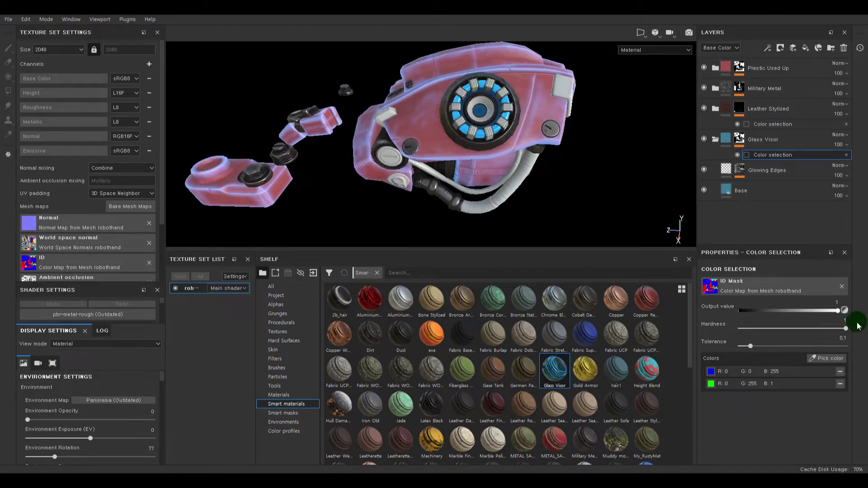
pyautogui.click(840, 371)
# - Zoom and orbit to inspect the glass on the core and the robot head
pyautogui.keyDown('alt'); pyautogui.moveTo(557, 155); pyautogui.dragTo(441, 120); pyautogui.keyUp('alt')
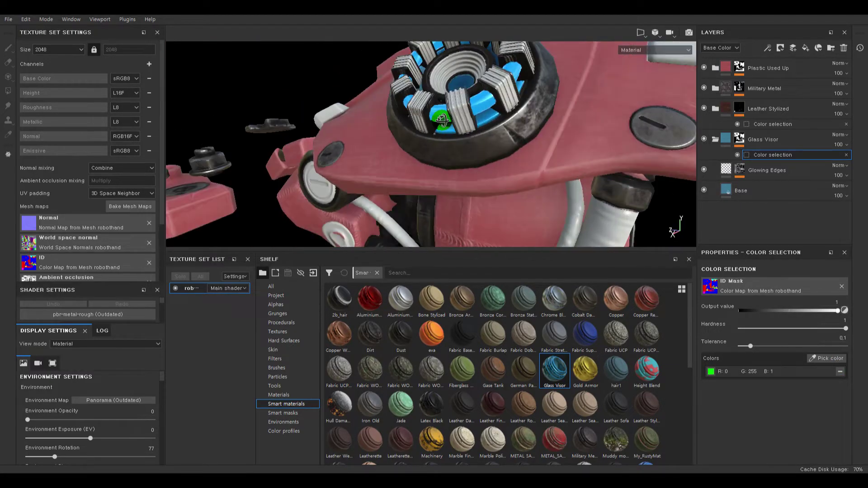
pyautogui.scroll(-5, 440, 120)
pyautogui.keyDown('alt'); pyautogui.moveTo(435, 153); pyautogui.dragTo(503, 167); pyautogui.keyUp('alt')
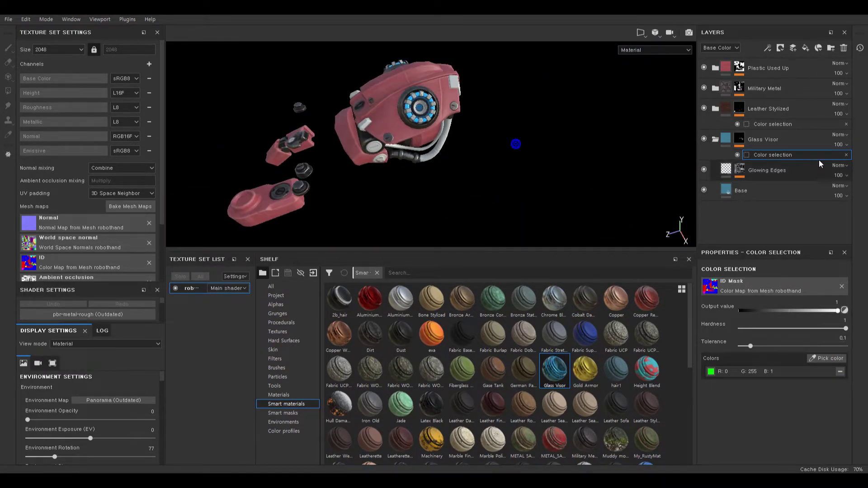
pyautogui.click(781, 155)
pyautogui.keyDown('alt'); pyautogui.moveTo(389, 113); pyautogui.dragTo(464, 140); pyautogui.keyUp('alt')
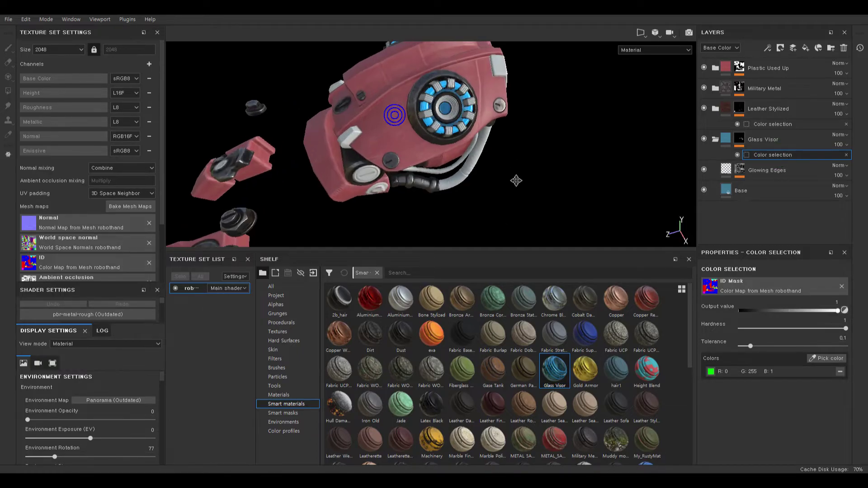
pyautogui.keyDown('alt'); pyautogui.moveTo(464, 140); pyautogui.dragTo(613, 162, button='right'); pyautogui.keyUp('alt')
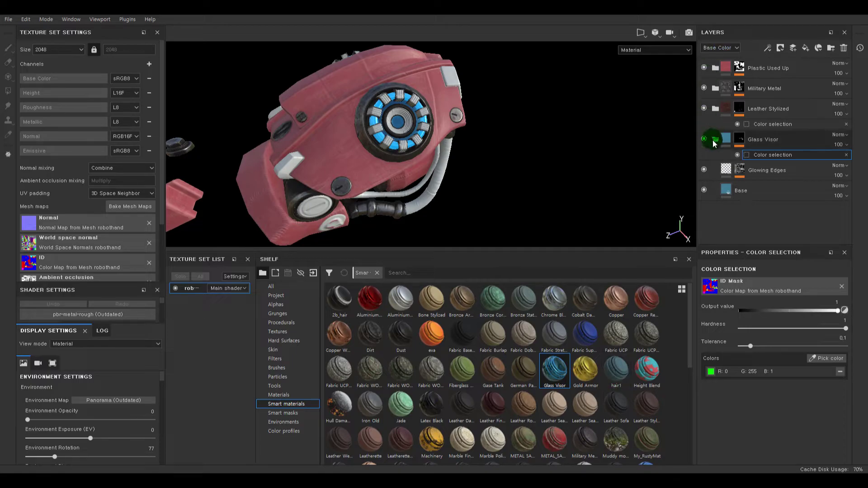
pyautogui.scroll(-3, 504, 397)
pyautogui.scroll(1, 505, 420)
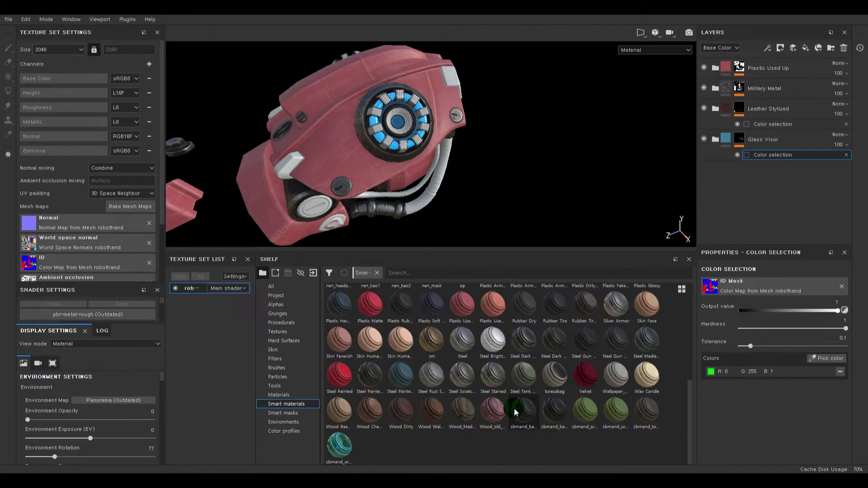
pyautogui.moveTo(369, 414)
pyautogui.mouseDown()
pyautogui.moveTo(377, 395)
pyautogui.moveTo(297, 145)
pyautogui.mouseUp()
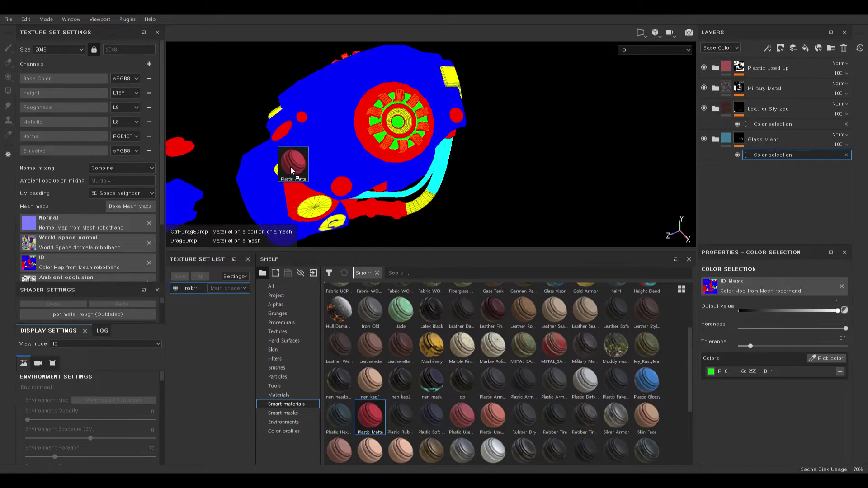
# - Apply Plastic Matte masked to the yellow ID parts and expand its layer
pyautogui.moveTo(298, 145); pyautogui.dragTo(290, 166)
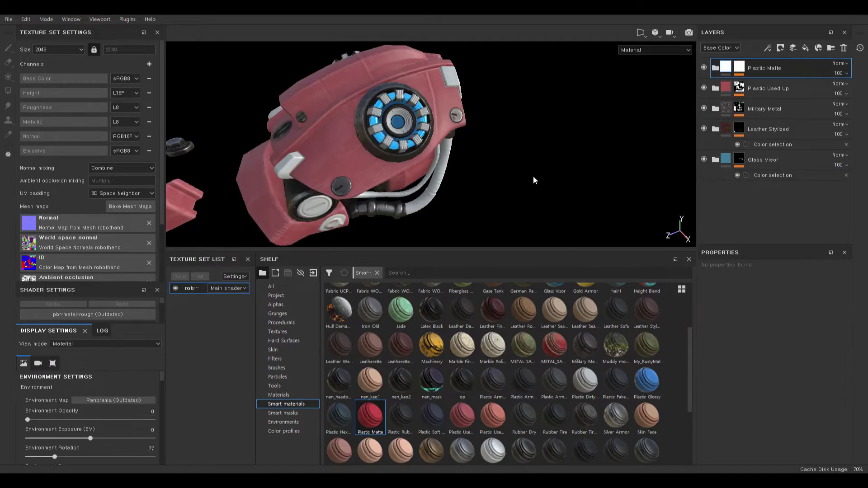
pyautogui.click(739, 68)
pyautogui.click(715, 67)
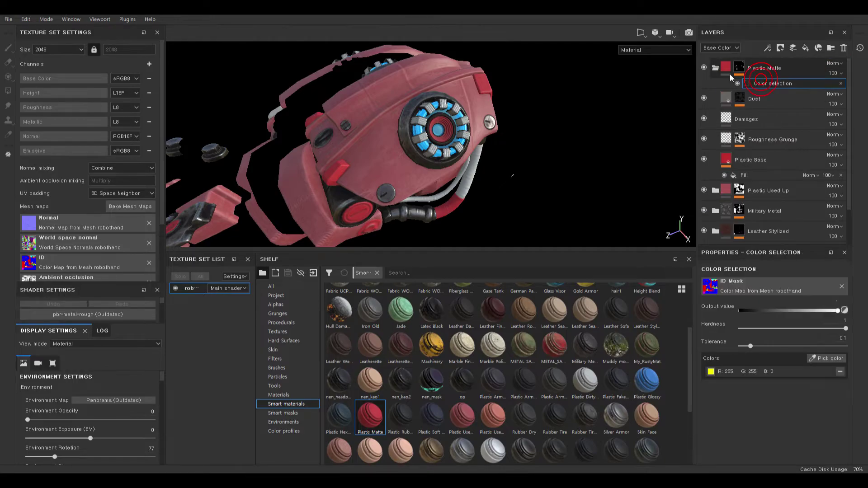
pyautogui.moveTo(449, 172)
pyautogui.keyDown('alt'); pyautogui.mouseDown()
pyautogui.moveTo(555, 184)
pyautogui.moveTo(561, 194)
pyautogui.mouseUp(); pyautogui.keyUp('alt')
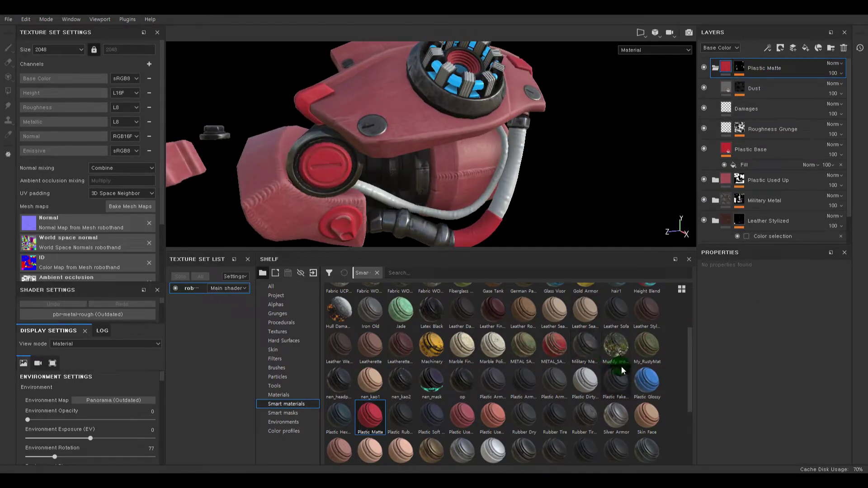
pyautogui.scroll(-3, 602, 424)
# - Add a Rubber Tire smart-material layer and zoom in on a head screw
pyautogui.click(559, 312)
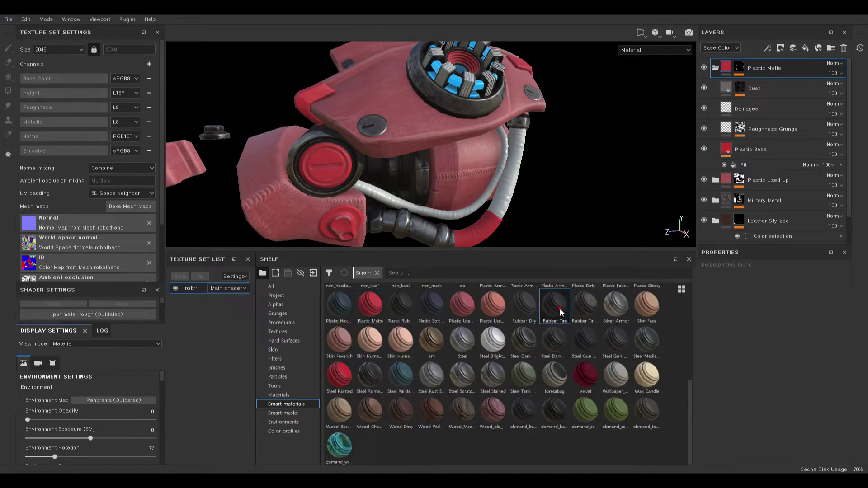
pyautogui.moveTo(558, 312)
pyautogui.mouseDown()
pyautogui.moveTo(513, 164)
pyautogui.moveTo(549, 183)
pyautogui.moveTo(459, 230)
pyautogui.moveTo(521, 248)
pyautogui.moveTo(669, 229)
pyautogui.moveTo(514, 122)
pyautogui.moveTo(691, 123)
pyautogui.moveTo(614, 130)
pyautogui.moveTo(545, 91)
pyautogui.moveTo(411, 150)
pyautogui.moveTo(299, 166)
pyautogui.moveTo(425, 138)
pyautogui.moveTo(443, 142)
pyautogui.moveTo(490, 198)
pyautogui.moveTo(562, 203)
pyautogui.moveTo(504, 194)
pyautogui.moveTo(555, 188)
pyautogui.mouseUp()
pyautogui.click(715, 88)
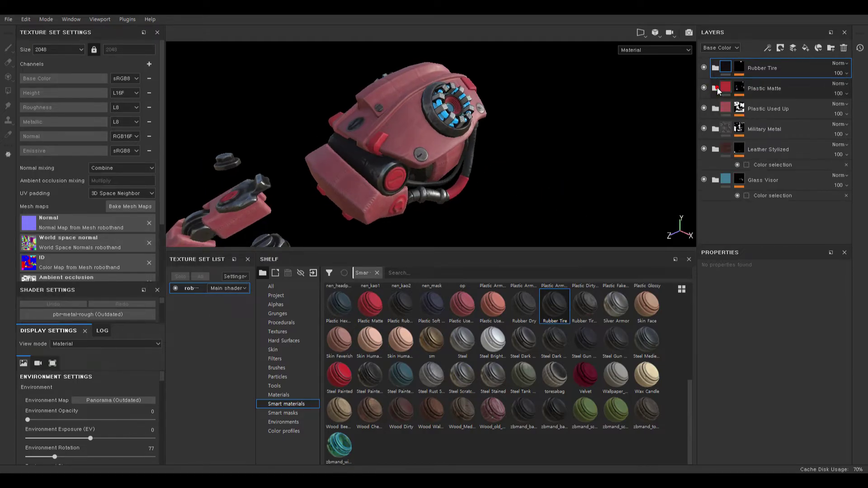
pyautogui.moveTo(531, 87)
pyautogui.keyDown('alt'); pyautogui.mouseDown()
pyautogui.moveTo(467, 95)
pyautogui.moveTo(497, 104)
pyautogui.mouseUp(); pyautogui.keyUp('alt')
pyautogui.moveTo(497, 104)
pyautogui.keyDown('alt'); pyautogui.mouseDown(button='right')
pyautogui.moveTo(523, 112)
pyautogui.moveTo(451, 186)
pyautogui.mouseUp(button='right'); pyautogui.keyUp('alt')
pyautogui.keyDown('alt'); pyautogui.moveTo(451, 186); pyautogui.dragTo(449, 116, button='middle'); pyautogui.keyUp('alt')
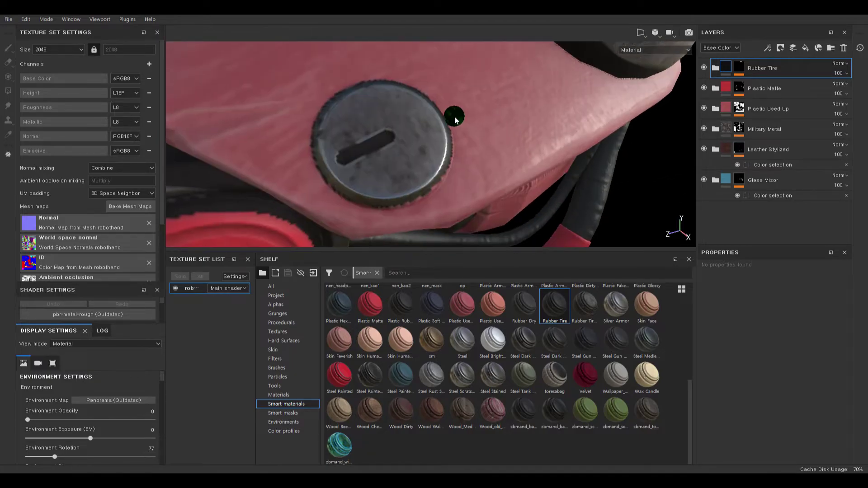
pyautogui.moveTo(373, 261); pyautogui.dragTo(373, 397)
# - Orbit and zoom out around the robot head
pyautogui.keyDown('alt'); pyautogui.moveTo(437, 237); pyautogui.dragTo(244, 103); pyautogui.keyUp('alt')
pyautogui.keyDown('alt'); pyautogui.moveTo(245, 103); pyautogui.dragTo(276, 96, button='right'); pyautogui.keyUp('alt')
pyautogui.moveTo(277, 95)
pyautogui.keyDown('alt'); pyautogui.mouseDown()
pyautogui.moveTo(537, 136)
pyautogui.moveTo(473, 130)
pyautogui.mouseUp(); pyautogui.keyUp('alt')
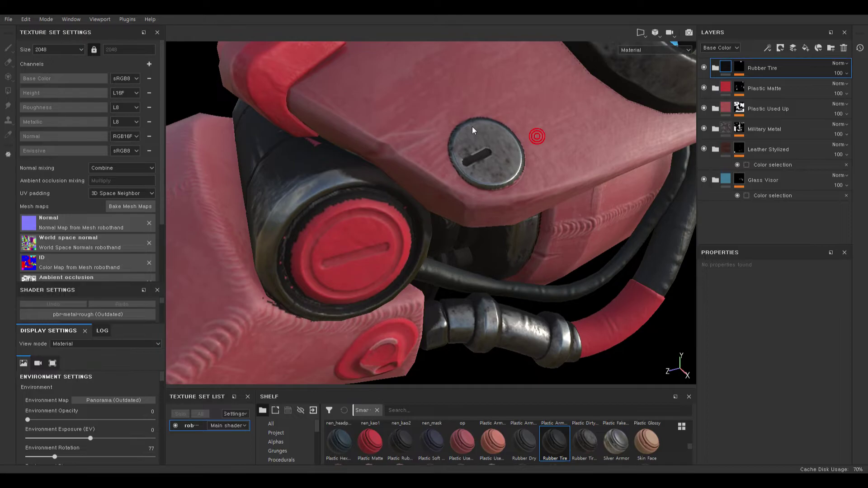
pyautogui.moveTo(536, 250)
pyautogui.keyDown('alt'); pyautogui.mouseDown()
pyautogui.moveTo(452, 253)
pyautogui.moveTo(522, 251)
pyautogui.mouseUp(); pyautogui.keyUp('alt')
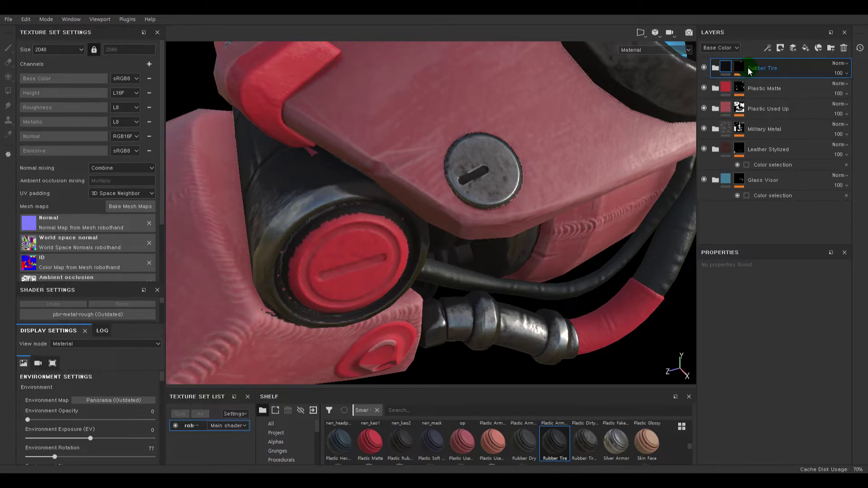
# - Toggle Military Metal and Plastic Used Up visibility to check their coverage, then expand Plastic Used Up
pyautogui.click(703, 128)
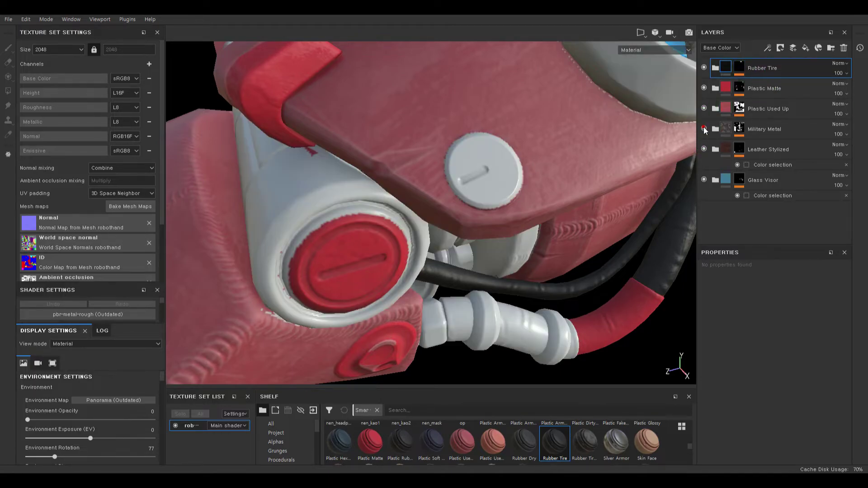
pyautogui.click(703, 128)
pyautogui.click(742, 129)
pyautogui.click(703, 109)
pyautogui.click(703, 108)
pyautogui.click(742, 109)
pyautogui.click(703, 109)
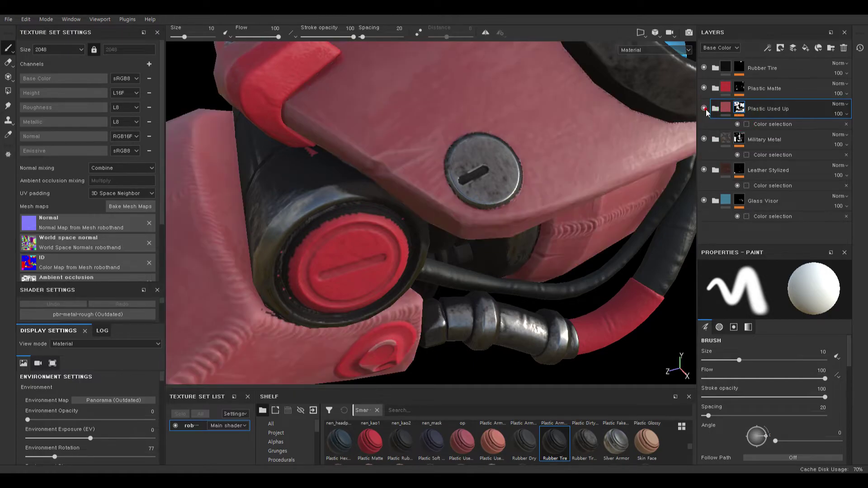
pyautogui.click(774, 122)
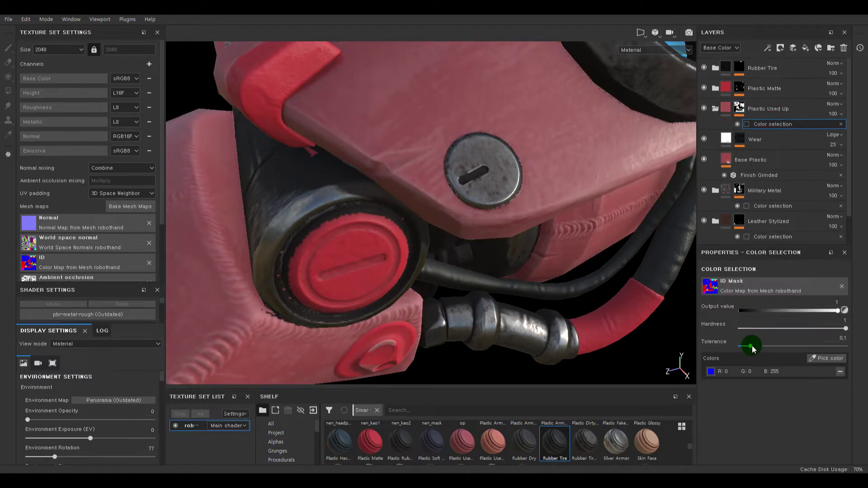
# - Raise Plastic Used Up's mask tolerance to 1 and compare it against Plastic Matte
pyautogui.moveTo(752, 345)
pyautogui.mouseDown()
pyautogui.moveTo(845, 346)
pyautogui.moveTo(860, 357)
pyautogui.mouseUp()
pyautogui.click(742, 89)
pyautogui.click(741, 119)
pyautogui.click(704, 87)
# - Lower the hardness and tolerance of Military Metal's colour selection mask
pyautogui.click(768, 216)
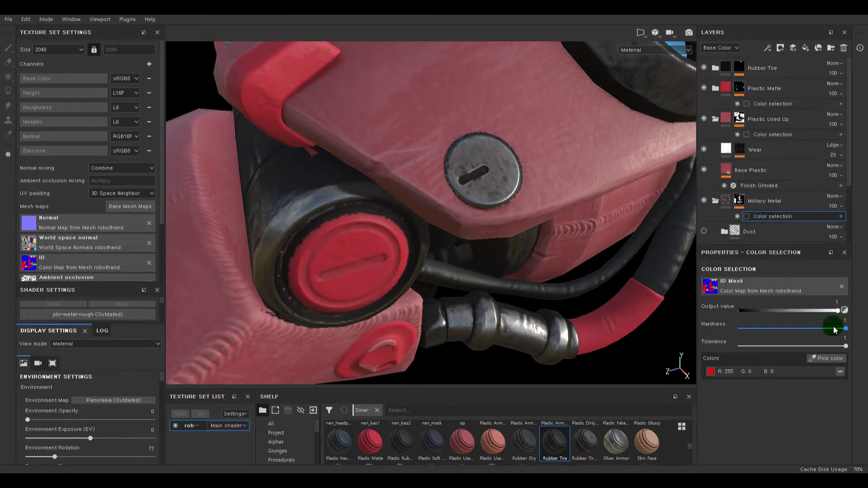
pyautogui.click(791, 346)
pyautogui.moveTo(838, 320); pyautogui.dragTo(862, 313)
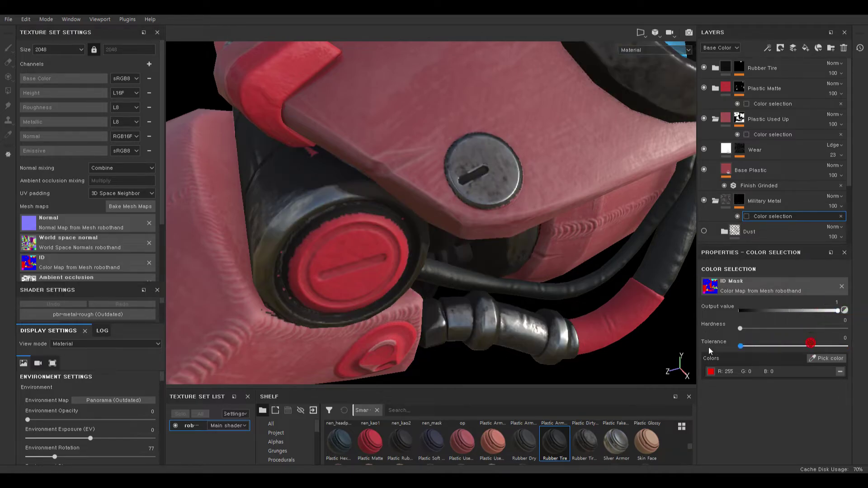
# - Retune Plastic Used Up's colour selection tolerance to 0.08
pyautogui.click(758, 134)
pyautogui.click(783, 346)
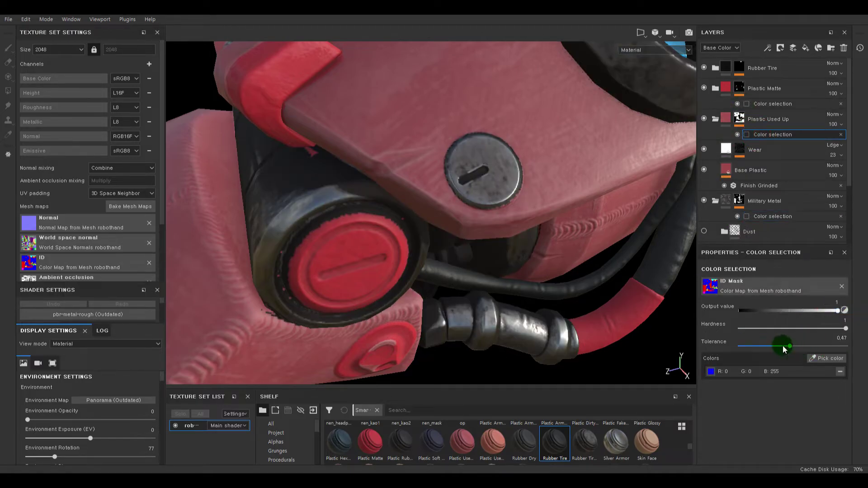
pyautogui.moveTo(781, 346); pyautogui.dragTo(740, 346)
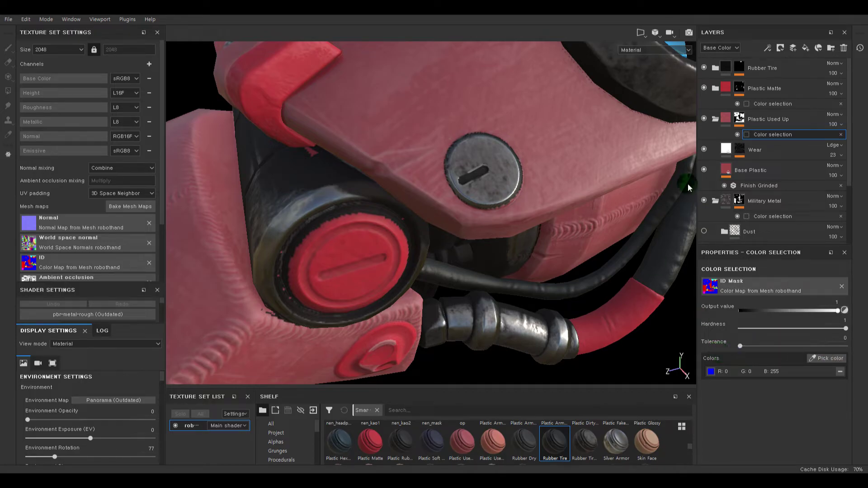
pyautogui.click(748, 350)
pyautogui.click(746, 158)
pyautogui.click(744, 147)
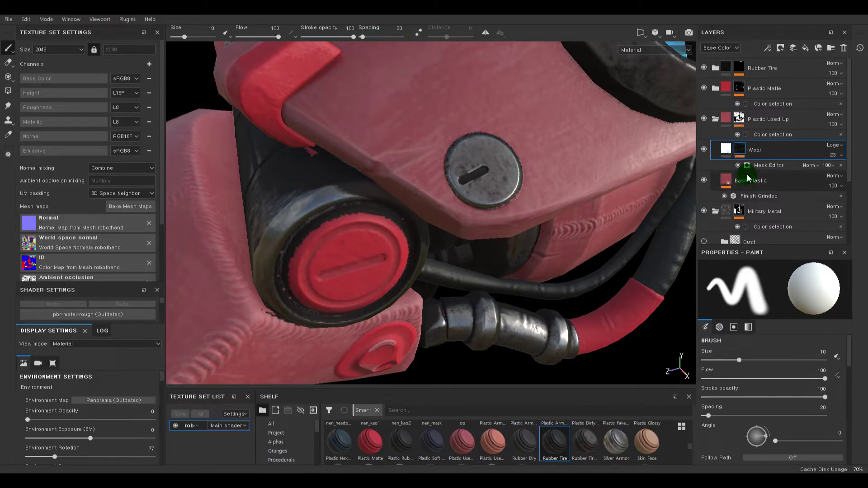
# - Raise the Military Metal colour selection's hardness and tolerance to 1
pyautogui.click(708, 149)
pyautogui.click(727, 155)
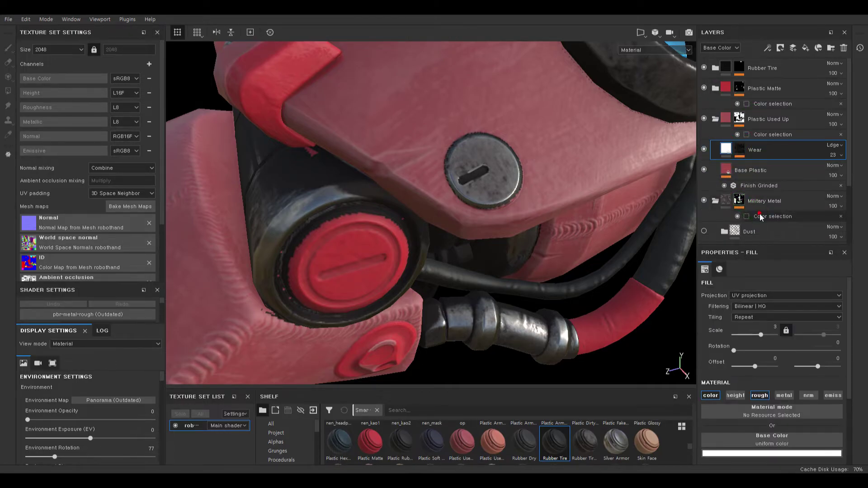
pyautogui.click(773, 216)
pyautogui.moveTo(740, 328); pyautogui.dragTo(846, 328)
pyautogui.moveTo(769, 345); pyautogui.dragTo(846, 346)
# - Add a MaskShift filter to the Military Metal mask and inspect its blur 0.4, shift 0.5 settings
pyautogui.rightClick(747, 199)
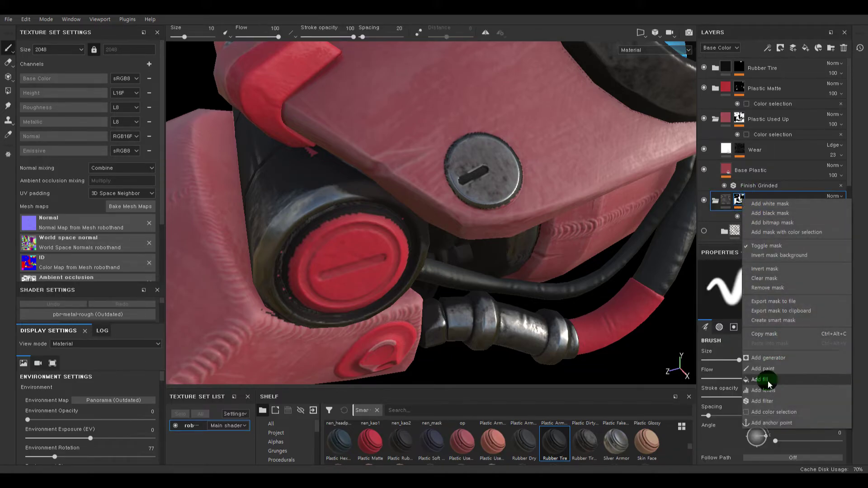
pyautogui.click(763, 401)
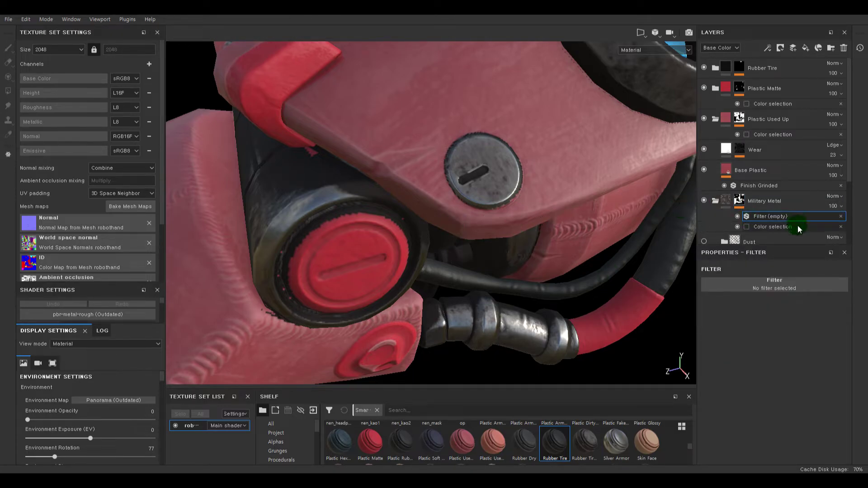
pyautogui.click(774, 287)
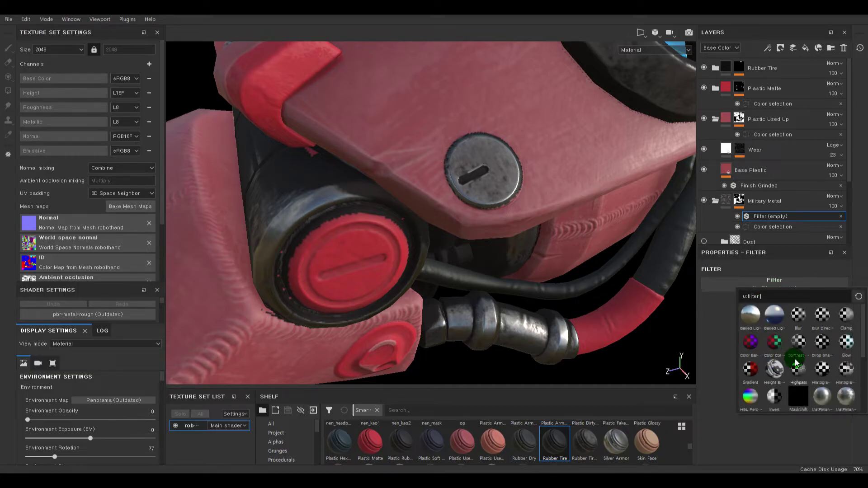
pyautogui.scroll(-2, 798, 312)
pyautogui.click(798, 312)
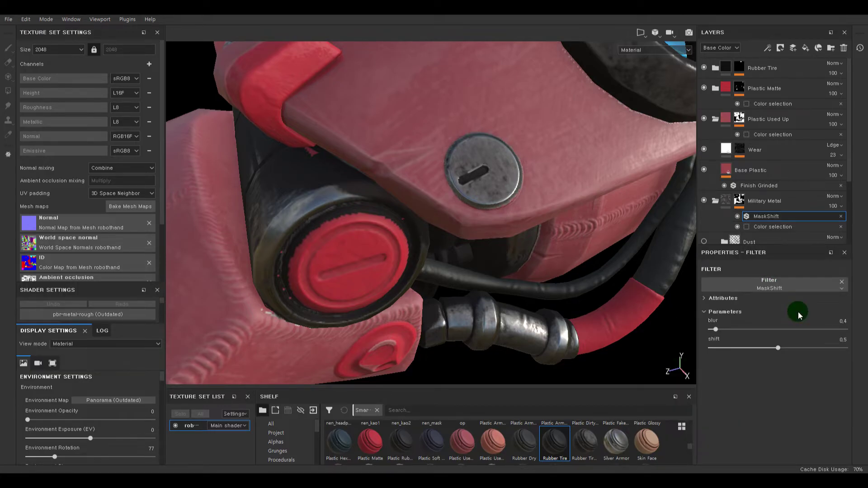
pyautogui.click(762, 134)
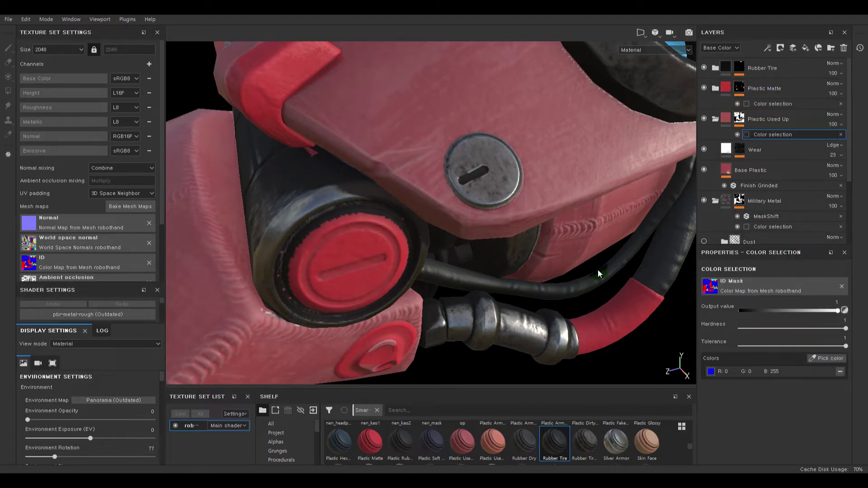
pyautogui.click(755, 217)
pyautogui.keyDown('alt'); pyautogui.moveTo(559, 233); pyautogui.dragTo(617, 224, button='right'); pyautogui.keyUp('alt')
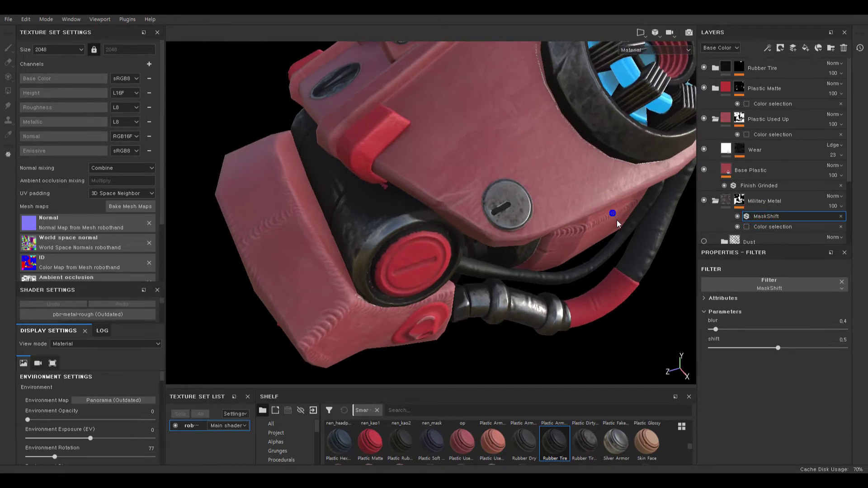
# - Give Military Metal a colour-selection mask from the red ID with tolerance 0.75, toggling to compare
pyautogui.click(782, 205)
pyautogui.rightClick(736, 198)
pyautogui.click(737, 196)
pyautogui.rightClick(738, 196)
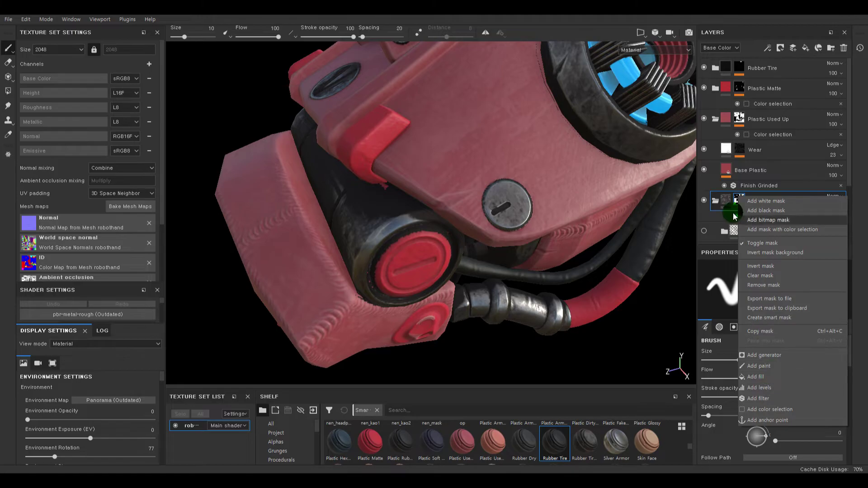
pyautogui.click(768, 229)
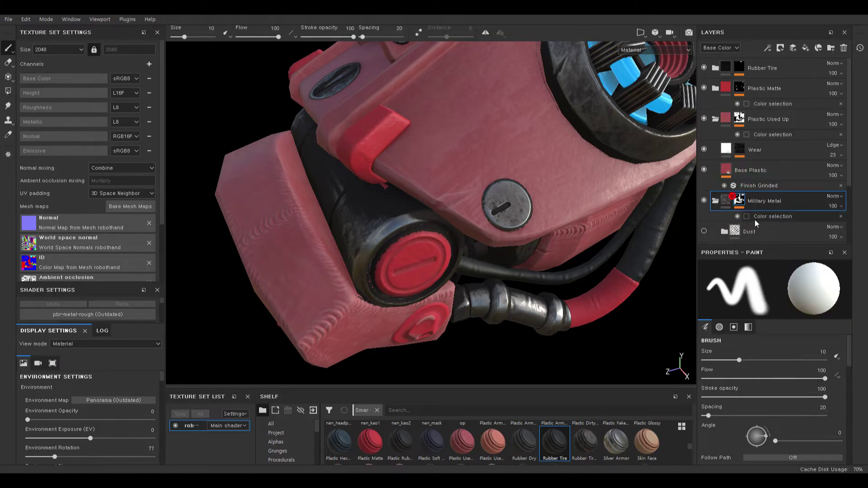
pyautogui.click(739, 201)
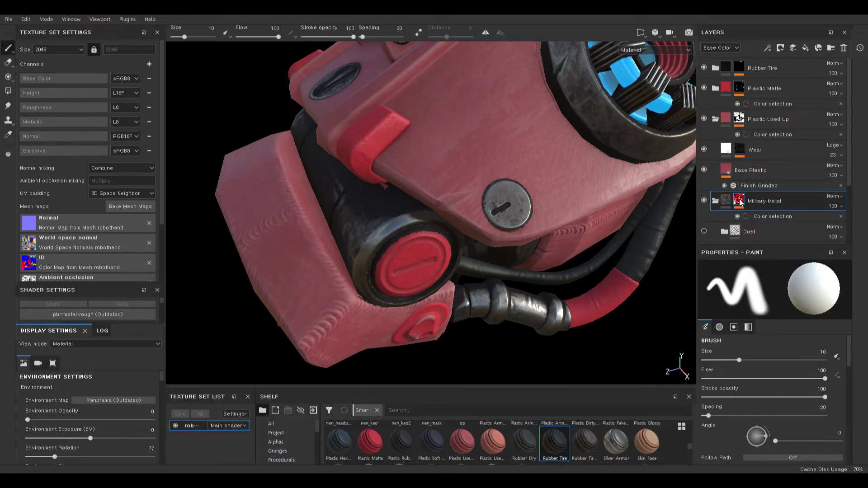
pyautogui.click(762, 216)
pyautogui.moveTo(825, 347); pyautogui.dragTo(819, 349)
pyautogui.click(664, 88)
pyautogui.click(704, 201)
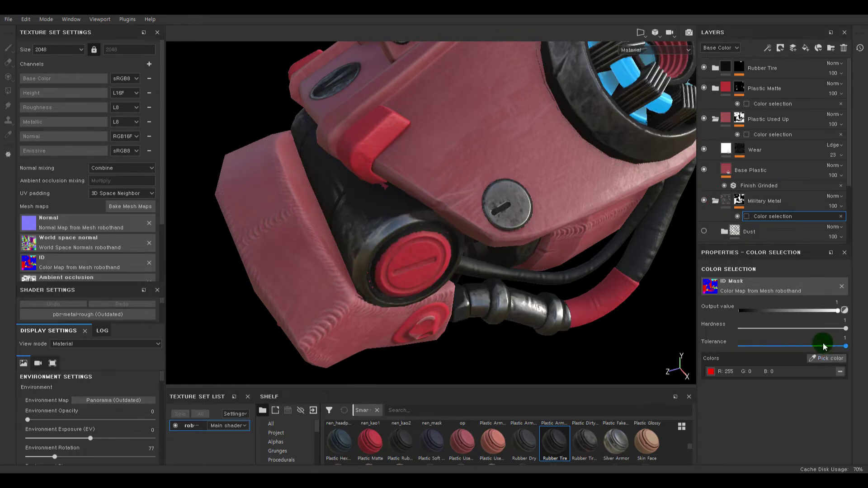
# - Stack a new MaskShift filter on the Military Metal mask
pyautogui.click(739, 201)
pyautogui.rightClick(740, 202)
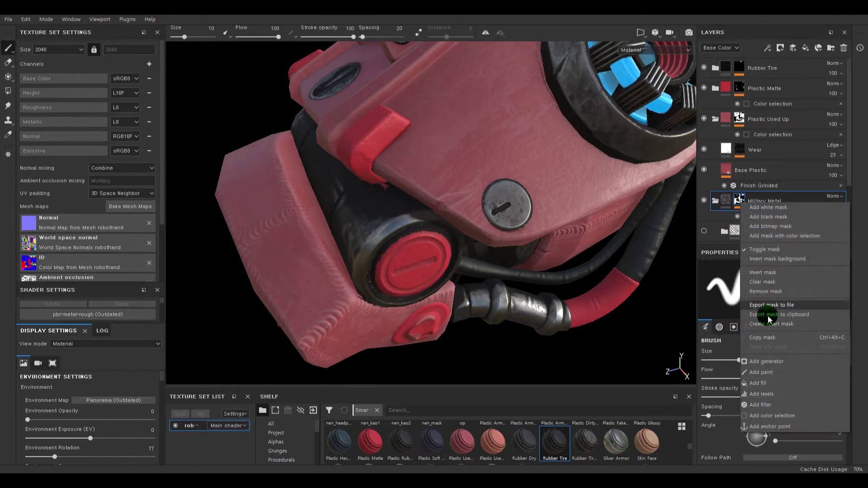
pyautogui.click(764, 405)
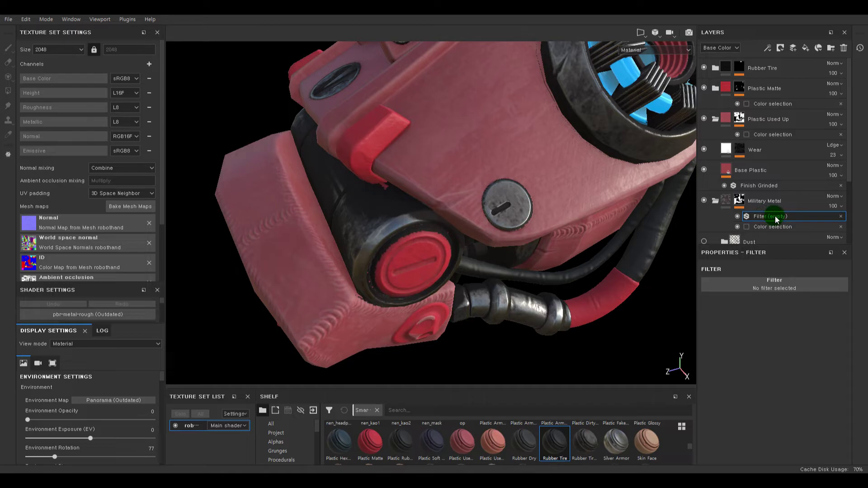
pyautogui.click(774, 276)
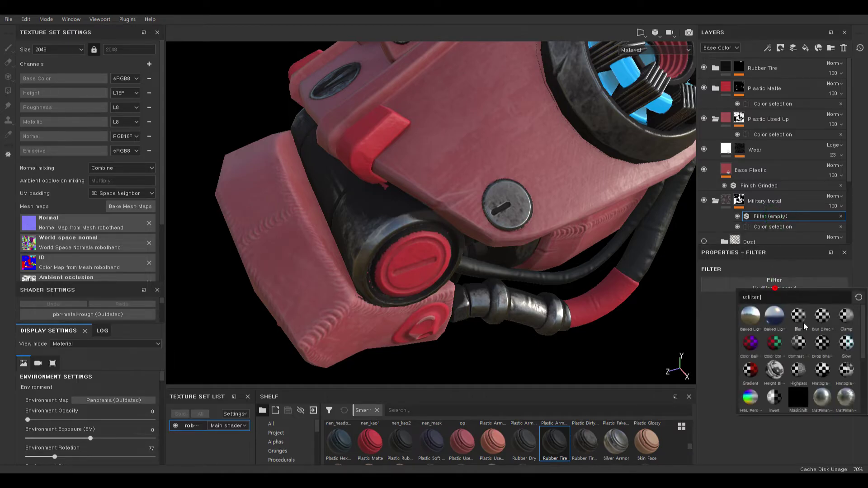
pyautogui.click(794, 397)
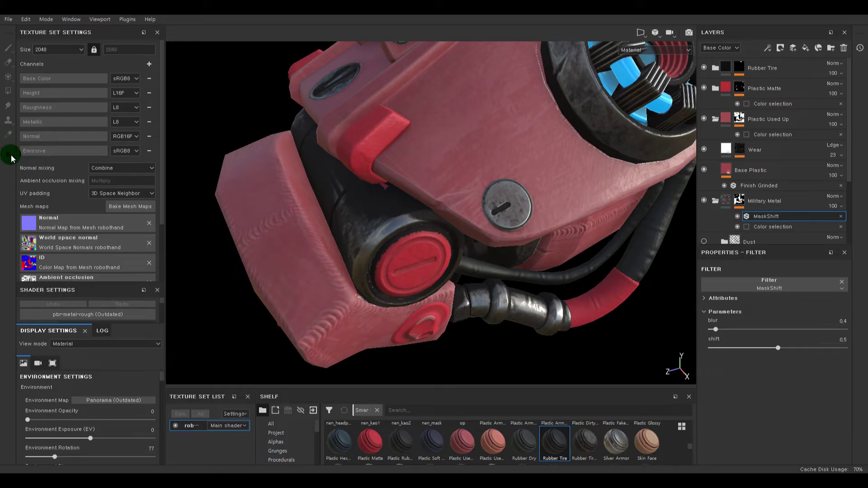
pyautogui.click(774, 216)
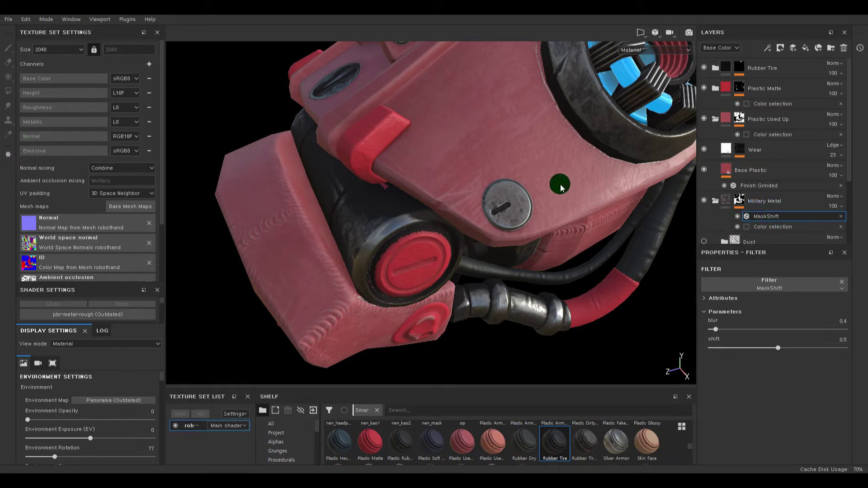
# - Retune Military Metal's MaskShift to shift 0.51 and blur 0.13, checking the red cap and bolt
pyautogui.keyDown('alt'); pyautogui.moveTo(560, 185); pyautogui.dragTo(561, 204, button='right'); pyautogui.keyUp('alt')
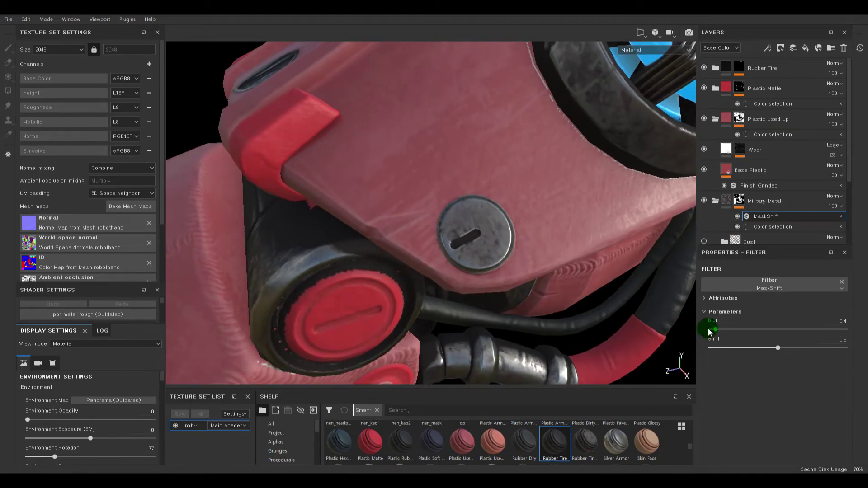
pyautogui.moveTo(715, 334)
pyautogui.mouseDown()
pyautogui.moveTo(702, 334)
pyautogui.moveTo(721, 333)
pyautogui.mouseUp()
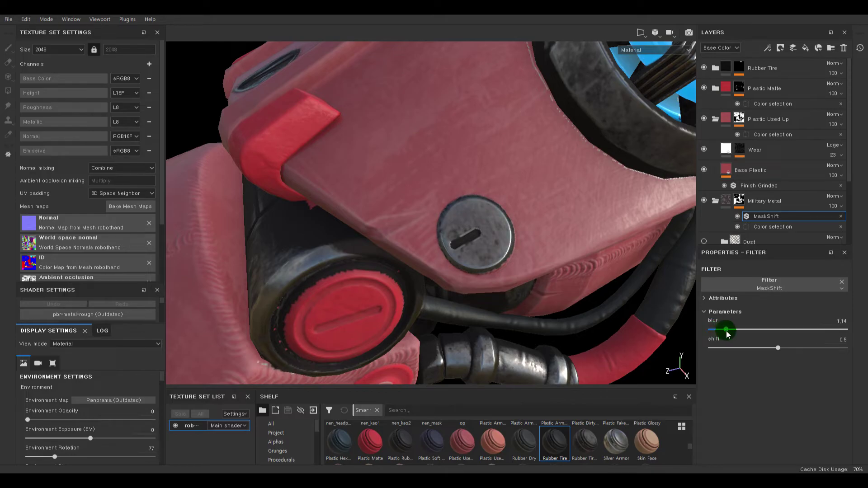
pyautogui.click(778, 348)
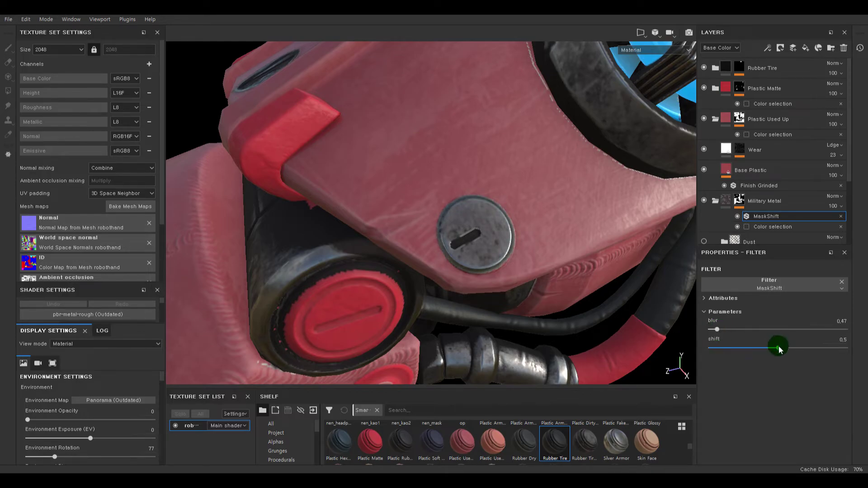
pyautogui.moveTo(758, 352)
pyautogui.mouseDown()
pyautogui.moveTo(712, 351)
pyautogui.moveTo(859, 350)
pyautogui.mouseUp()
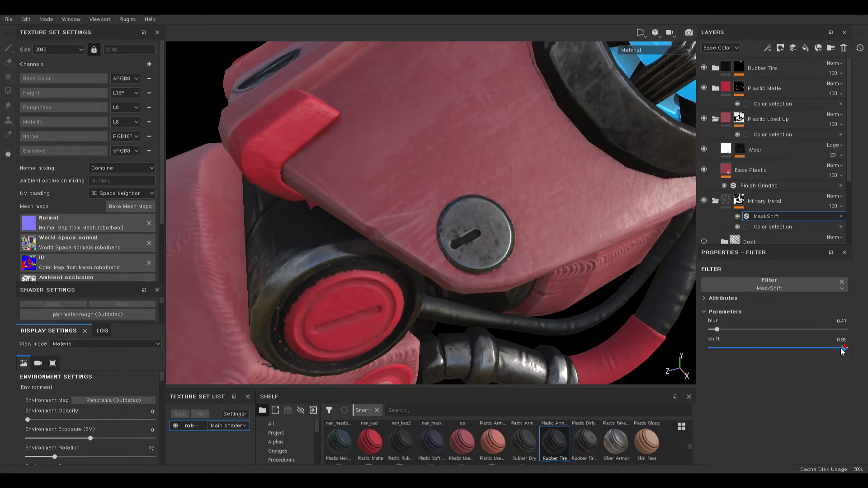
pyautogui.moveTo(762, 355); pyautogui.dragTo(789, 356)
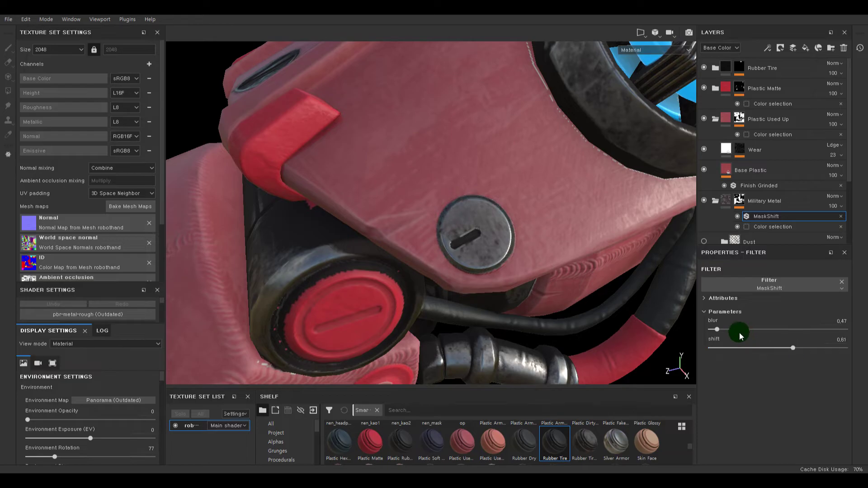
pyautogui.moveTo(716, 332); pyautogui.dragTo(705, 333)
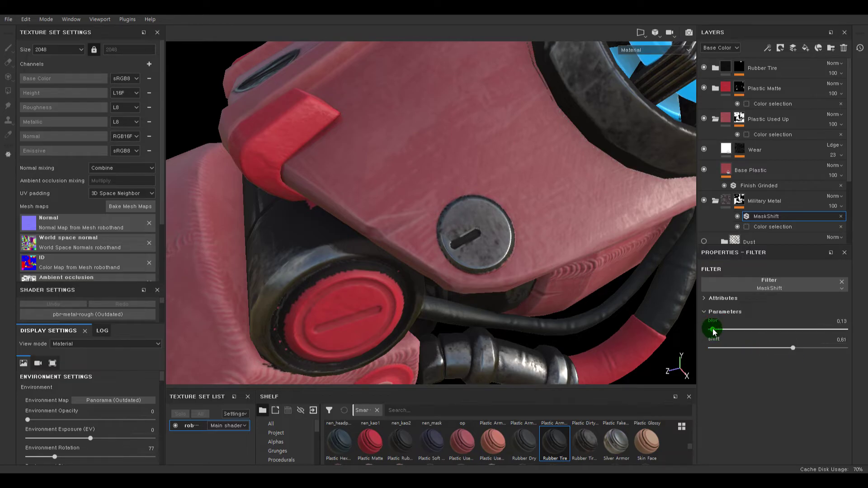
pyautogui.click(738, 118)
pyautogui.rightClick(738, 118)
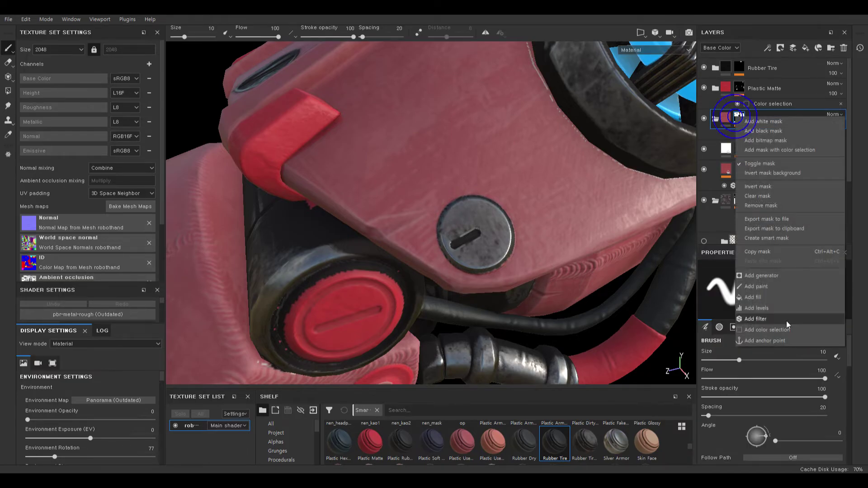
# - Add a Plastic Used Up MaskShift (blur 0.6, shift 0.39); set Military Metal's to blur 0.27, shift 0.92
pyautogui.click(787, 319)
pyautogui.click(791, 287)
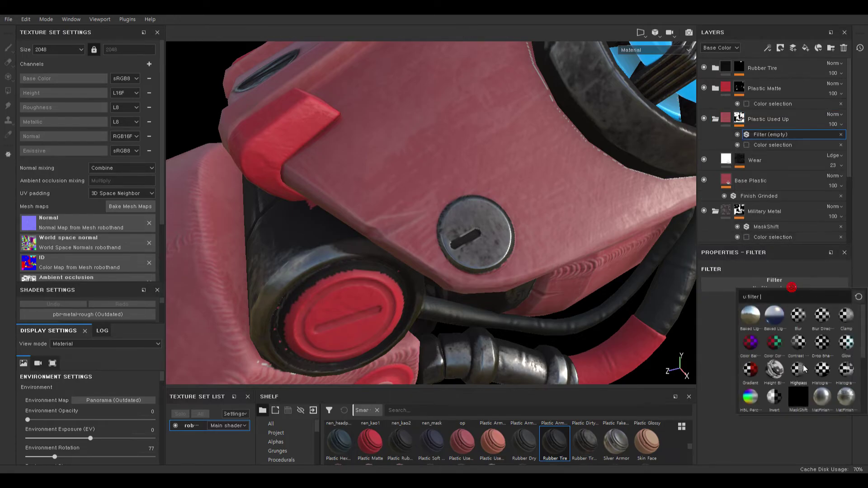
pyautogui.click(797, 393)
pyautogui.moveTo(709, 330)
pyautogui.mouseDown()
pyautogui.moveTo(725, 332)
pyautogui.moveTo(708, 334)
pyautogui.mouseUp()
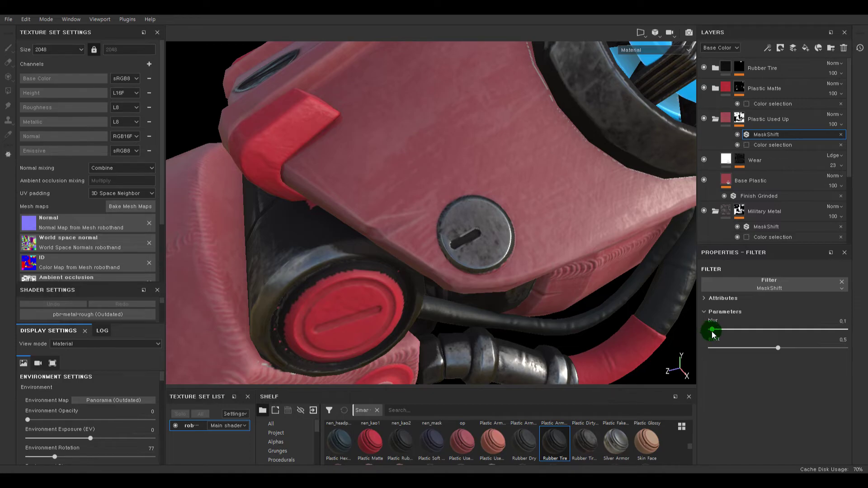
pyautogui.moveTo(713, 334); pyautogui.dragTo(717, 332)
pyautogui.moveTo(777, 348)
pyautogui.mouseDown()
pyautogui.moveTo(818, 350)
pyautogui.moveTo(752, 352)
pyautogui.mouseUp()
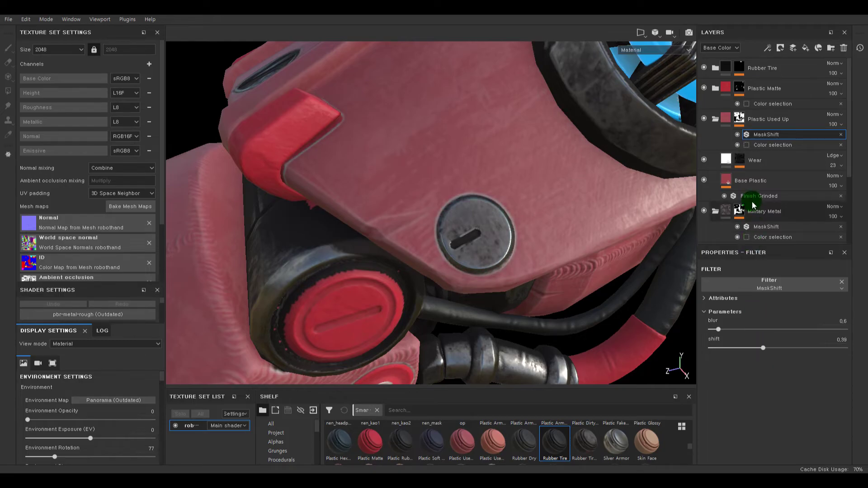
pyautogui.click(764, 237)
pyautogui.moveTo(753, 349); pyautogui.dragTo(834, 348)
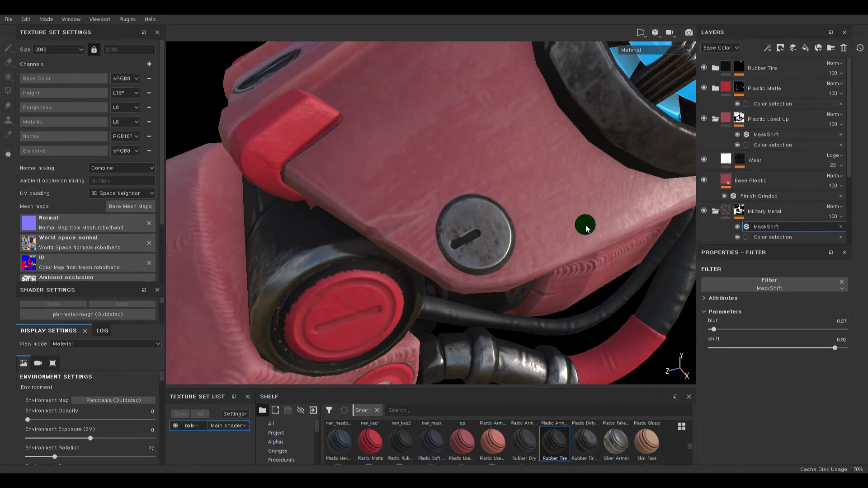
# - Rotate the environment lighting to 324 while orbiting around the robot head and bolts
pyautogui.scroll(-5, 582, 220)
pyautogui.moveTo(581, 219)
pyautogui.keyDown('alt'); pyautogui.mouseDown()
pyautogui.moveTo(549, 148)
pyautogui.moveTo(559, 169)
pyautogui.mouseUp(); pyautogui.keyUp('alt')
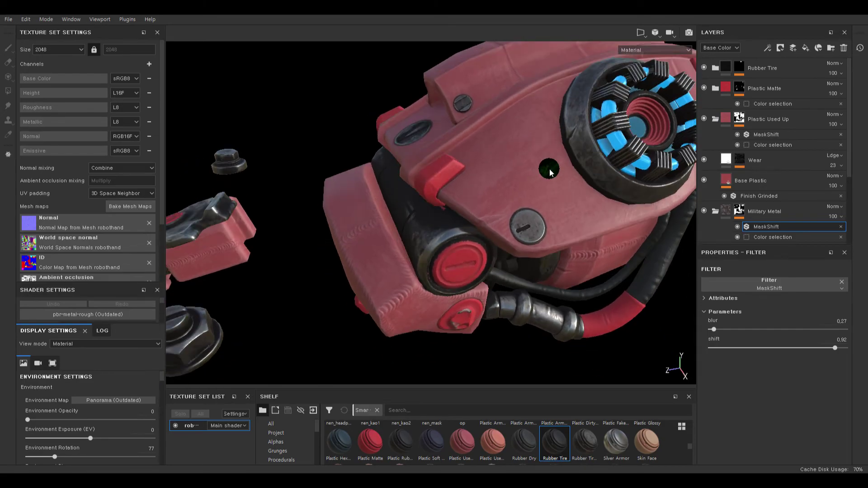
pyautogui.moveTo(478, 204)
pyautogui.keyDown('alt'); pyautogui.mouseDown()
pyautogui.moveTo(488, 184)
pyautogui.moveTo(562, 165)
pyautogui.mouseUp(); pyautogui.keyUp('alt')
pyautogui.scroll(3, 400, 165)
pyautogui.keyDown('alt'); pyautogui.moveTo(400, 165); pyautogui.dragTo(393, 147); pyautogui.keyUp('alt')
pyautogui.scroll(2, 393, 154)
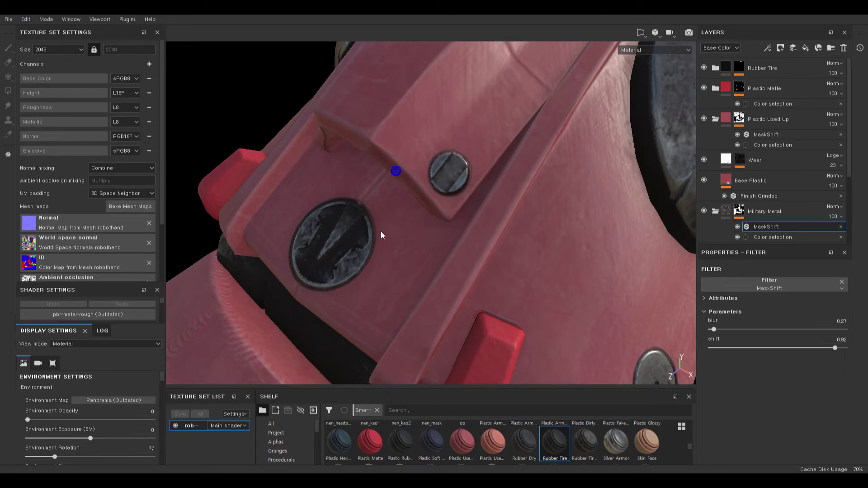
pyautogui.keyDown('shift'); pyautogui.moveTo(381, 235); pyautogui.dragTo(393, 228, button='right'); pyautogui.keyUp('shift')
pyautogui.scroll(2, 474, 179)
pyautogui.scroll(2, 473, 179)
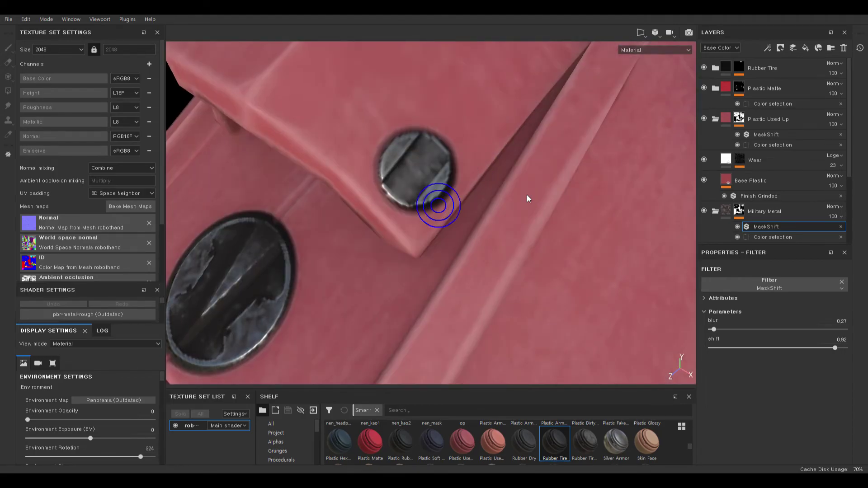
pyautogui.scroll(-5, 527, 198)
# - Orbit and zoom around the nuts, hinge piece and hand body to review the finished textures
pyautogui.keyDown('alt'); pyautogui.moveTo(559, 202); pyautogui.dragTo(530, 237, button='middle'); pyautogui.keyUp('alt')
pyautogui.keyDown('alt'); pyautogui.moveTo(581, 199); pyautogui.dragTo(523, 304); pyautogui.keyUp('alt')
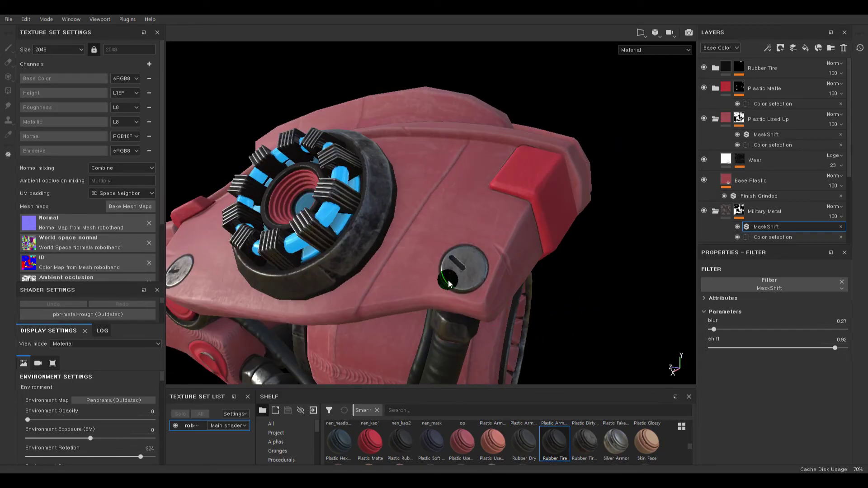
pyautogui.moveTo(523, 304)
pyautogui.keyDown('alt'); pyautogui.mouseDown()
pyautogui.moveTo(549, 330)
pyautogui.moveTo(592, 223)
pyautogui.moveTo(519, 215)
pyautogui.moveTo(546, 294)
pyautogui.moveTo(438, 282)
pyautogui.moveTo(601, 232)
pyautogui.moveTo(507, 298)
pyautogui.mouseUp(); pyautogui.keyUp('alt')
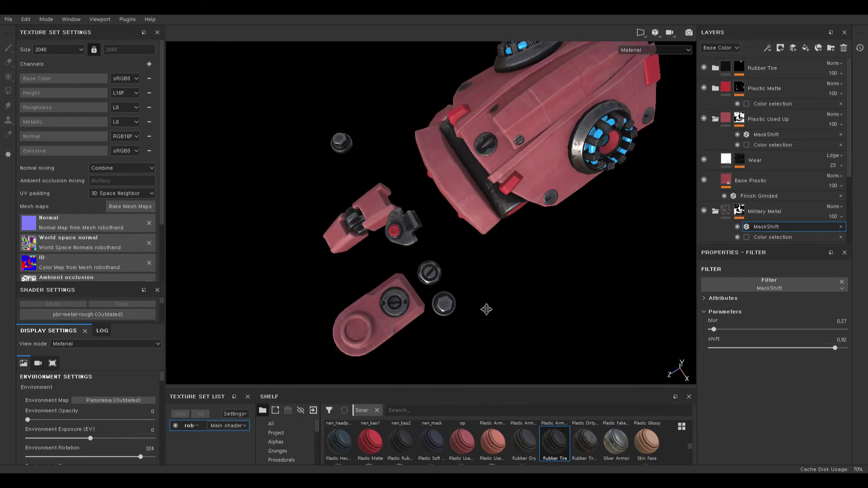
pyautogui.keyDown('alt'); pyautogui.moveTo(506, 298); pyautogui.dragTo(516, 245, button='right'); pyautogui.keyUp('alt')
pyautogui.moveTo(398, 251)
pyautogui.keyDown('alt'); pyautogui.mouseDown()
pyautogui.moveTo(519, 275)
pyautogui.moveTo(500, 243)
pyautogui.moveTo(618, 281)
pyautogui.mouseUp(); pyautogui.keyUp('alt')
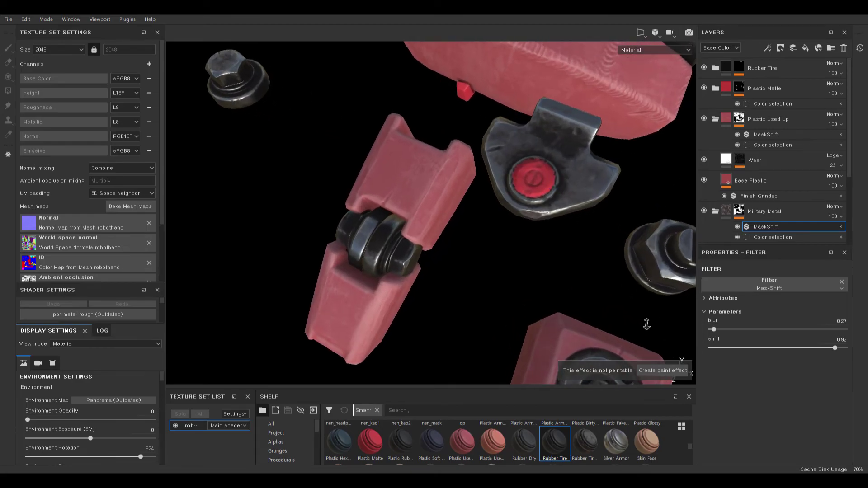
pyautogui.keyDown('alt'); pyautogui.moveTo(618, 282); pyautogui.dragTo(427, 63, button='right'); pyautogui.keyUp('alt')
pyautogui.moveTo(426, 64)
pyautogui.keyDown('alt'); pyautogui.mouseDown()
pyautogui.moveTo(542, 234)
pyautogui.moveTo(488, 248)
pyautogui.moveTo(619, 267)
pyautogui.moveTo(559, 304)
pyautogui.moveTo(486, 197)
pyautogui.moveTo(458, 226)
pyautogui.mouseUp(); pyautogui.keyUp('alt')
pyautogui.keyDown('alt'); pyautogui.moveTo(458, 226); pyautogui.dragTo(519, 355, button='right'); pyautogui.keyUp('alt')
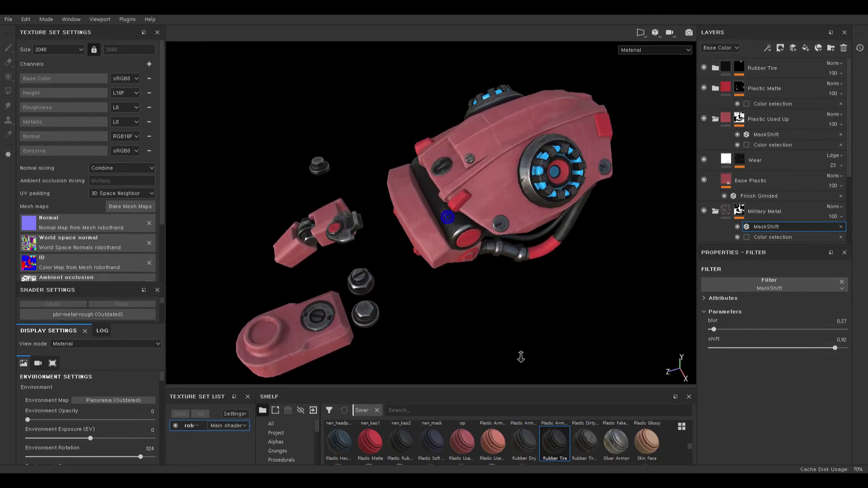
pyautogui.keyDown('alt'); pyautogui.moveTo(519, 354); pyautogui.dragTo(516, 311, button='middle'); pyautogui.keyUp('alt')
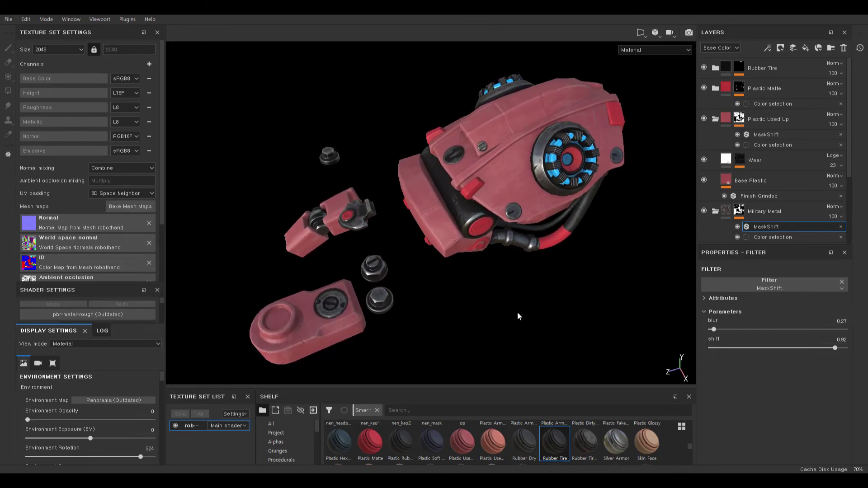